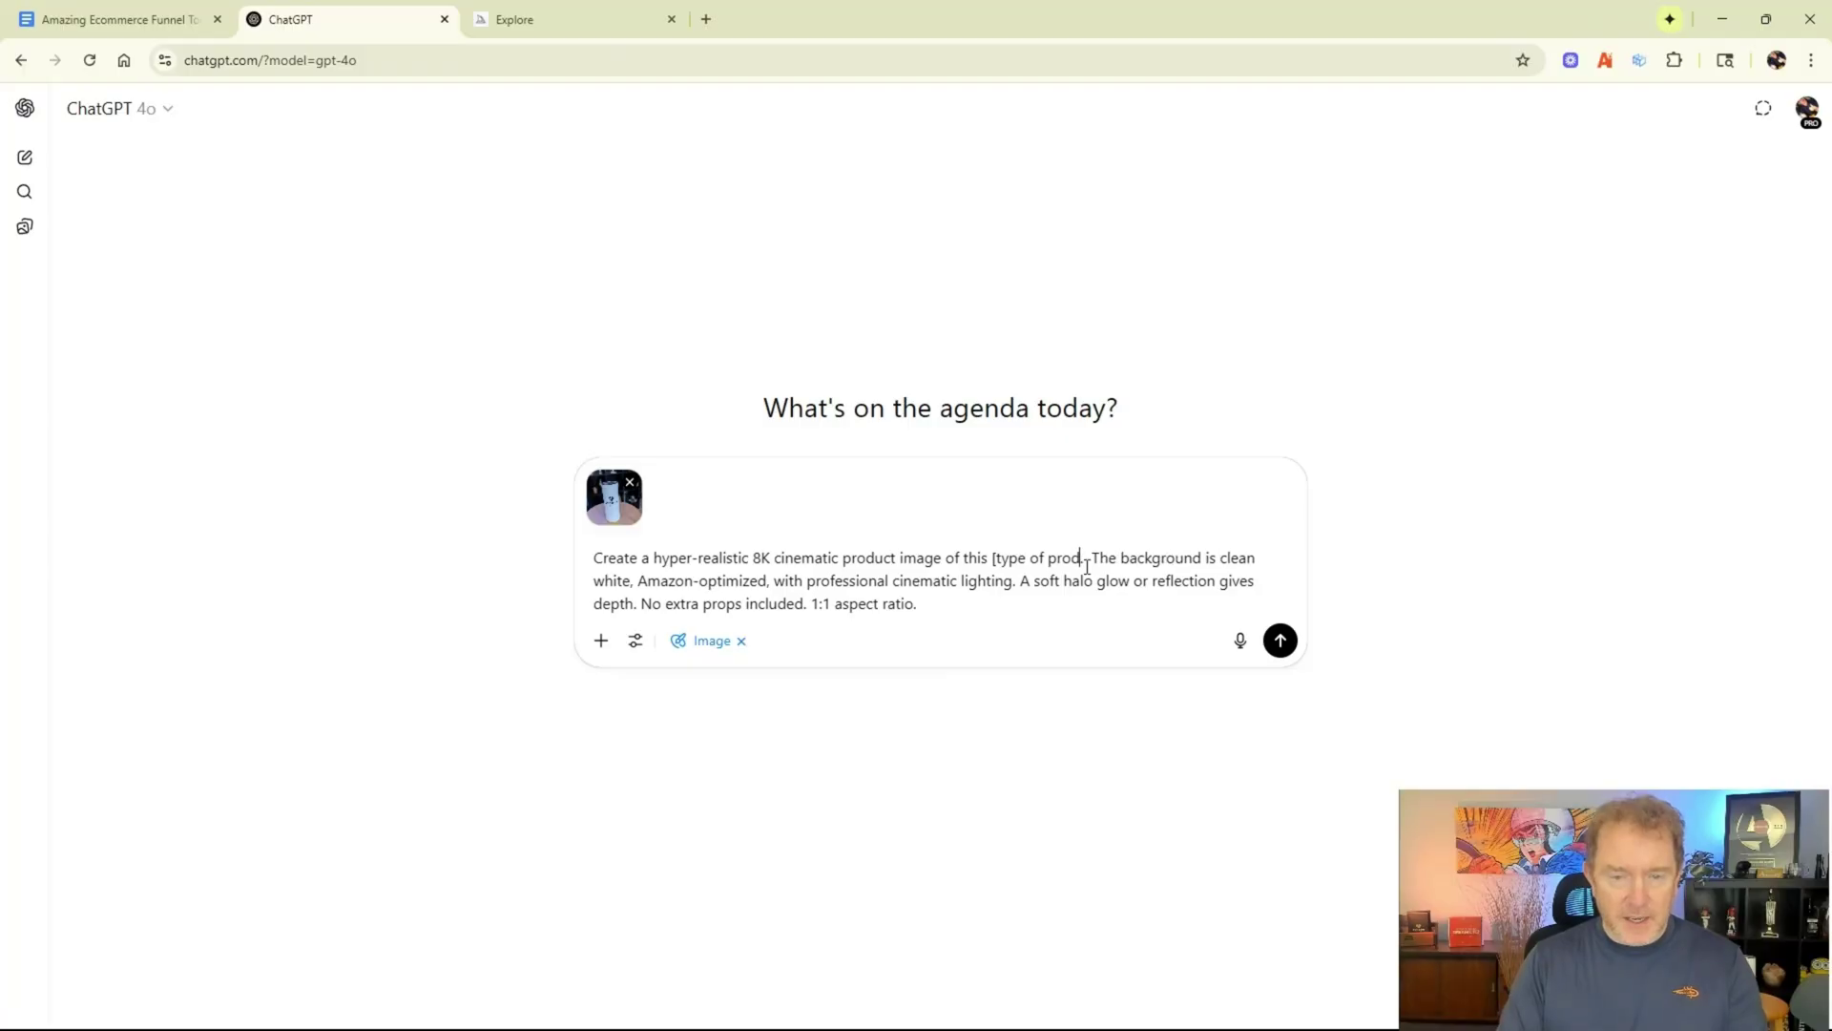
Complete the prompt's product placeholder with "a tycoon tribe stainless steel white tumbler", generate the product image and display its second version
type("a tycoon tri")
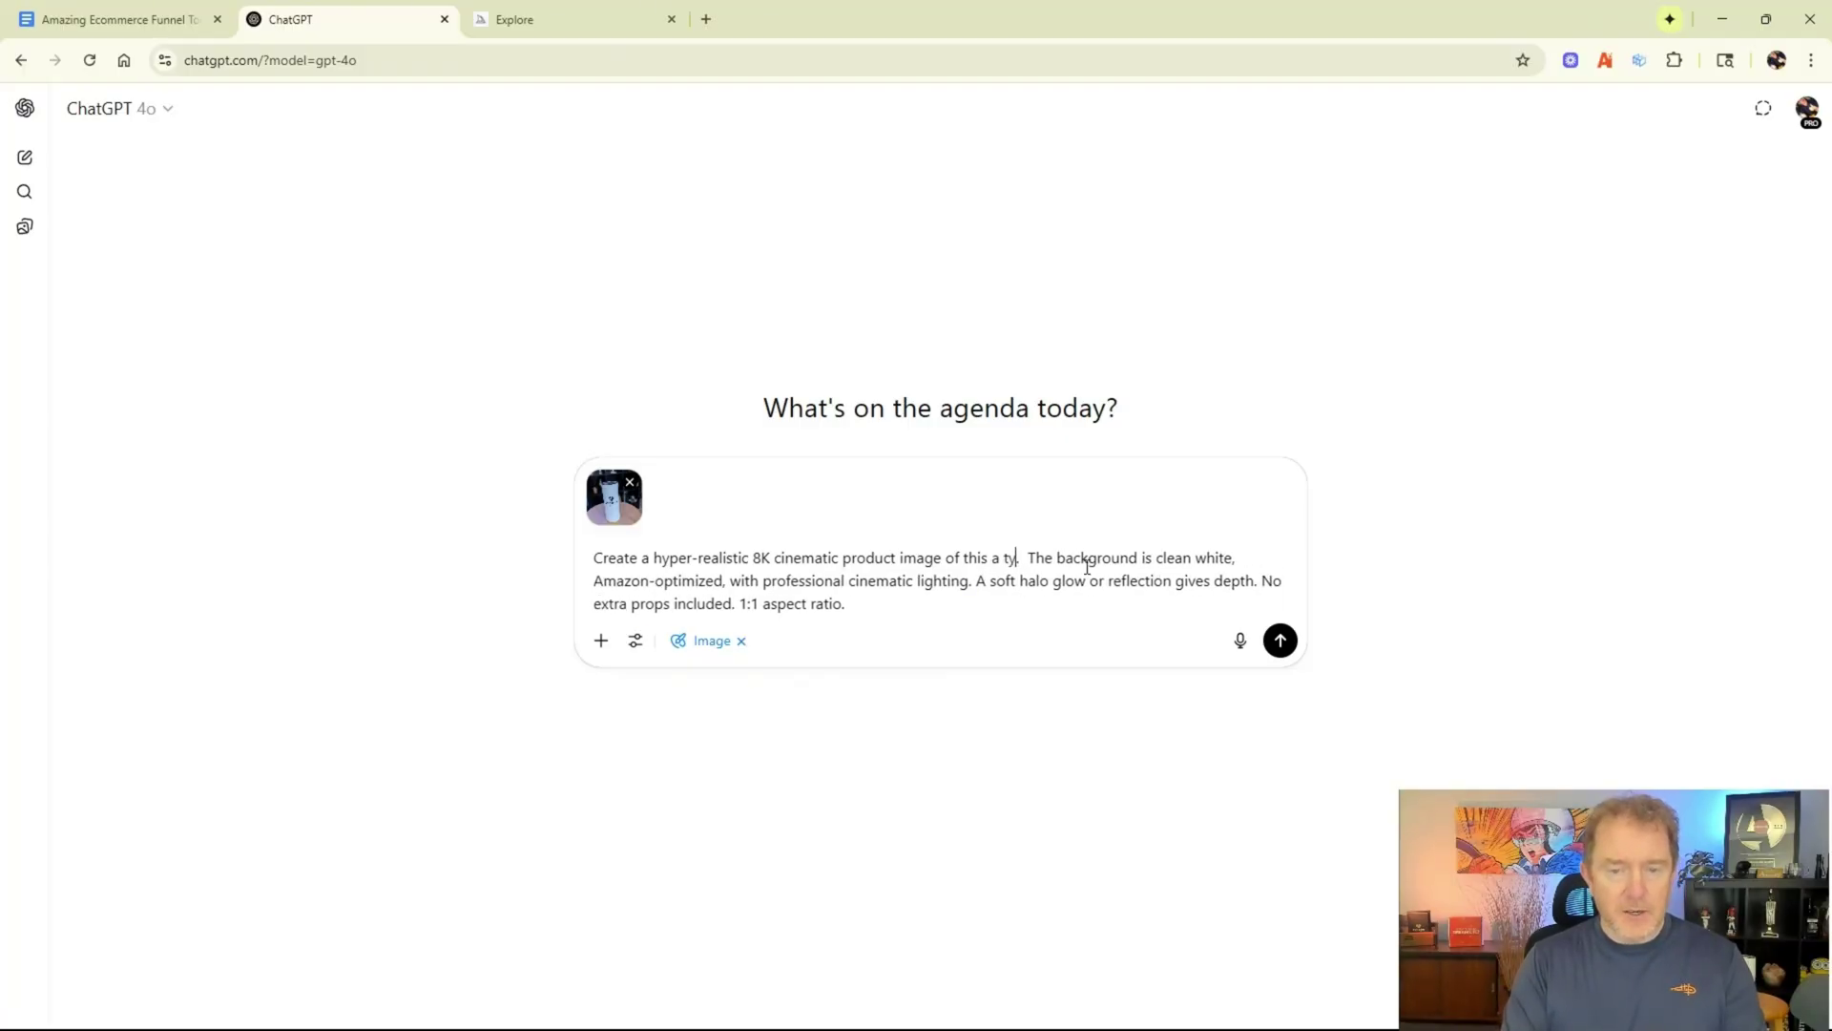
type("be stainless")
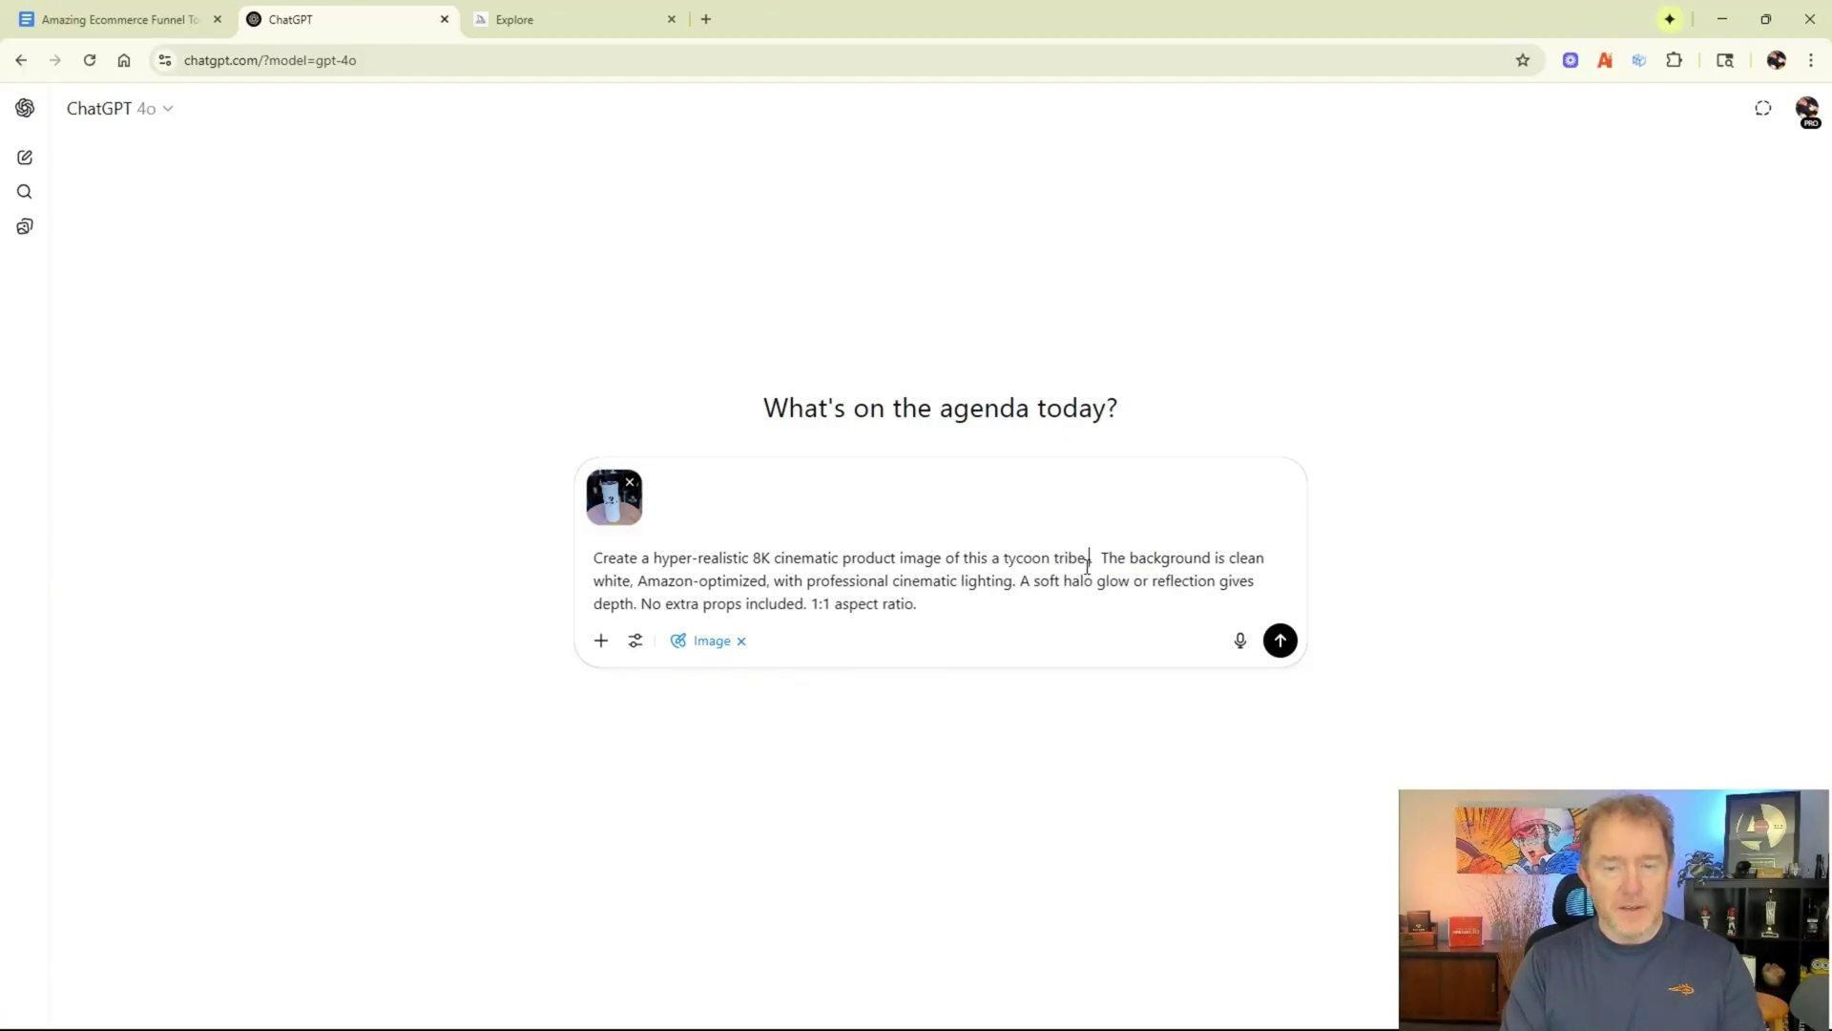
type(" steel white")
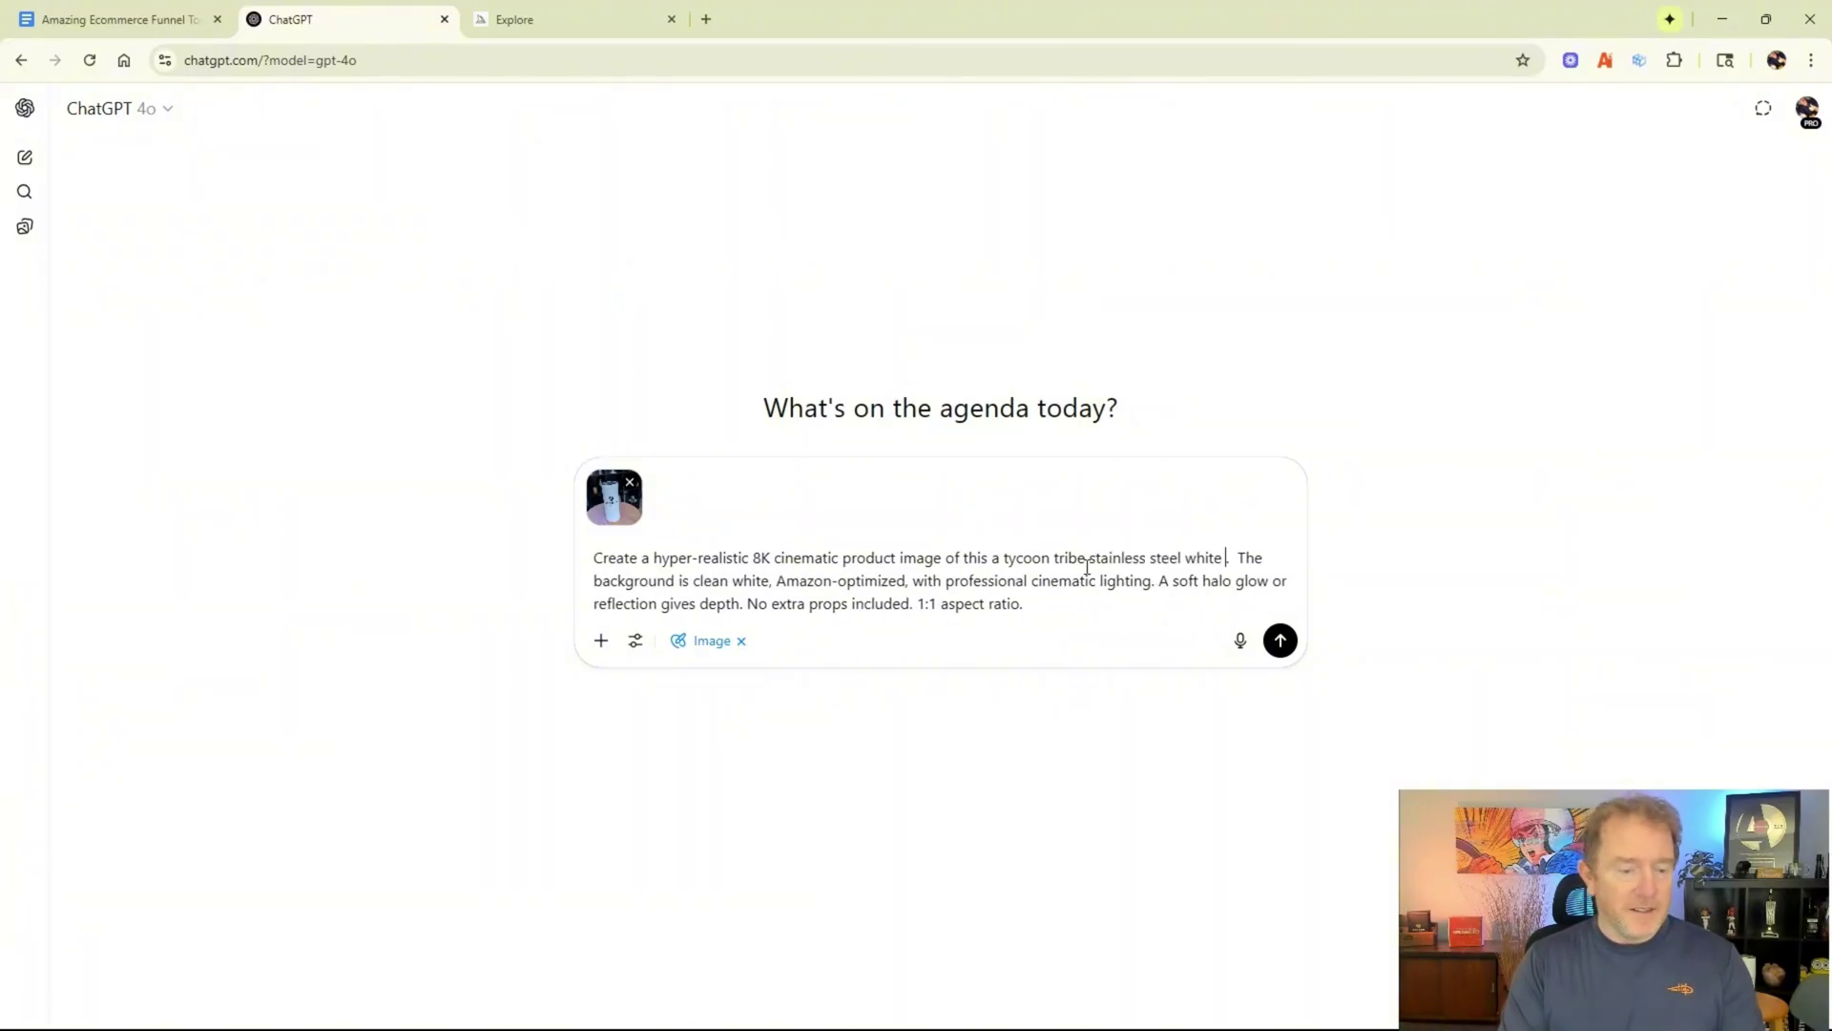
type(" tumbler")
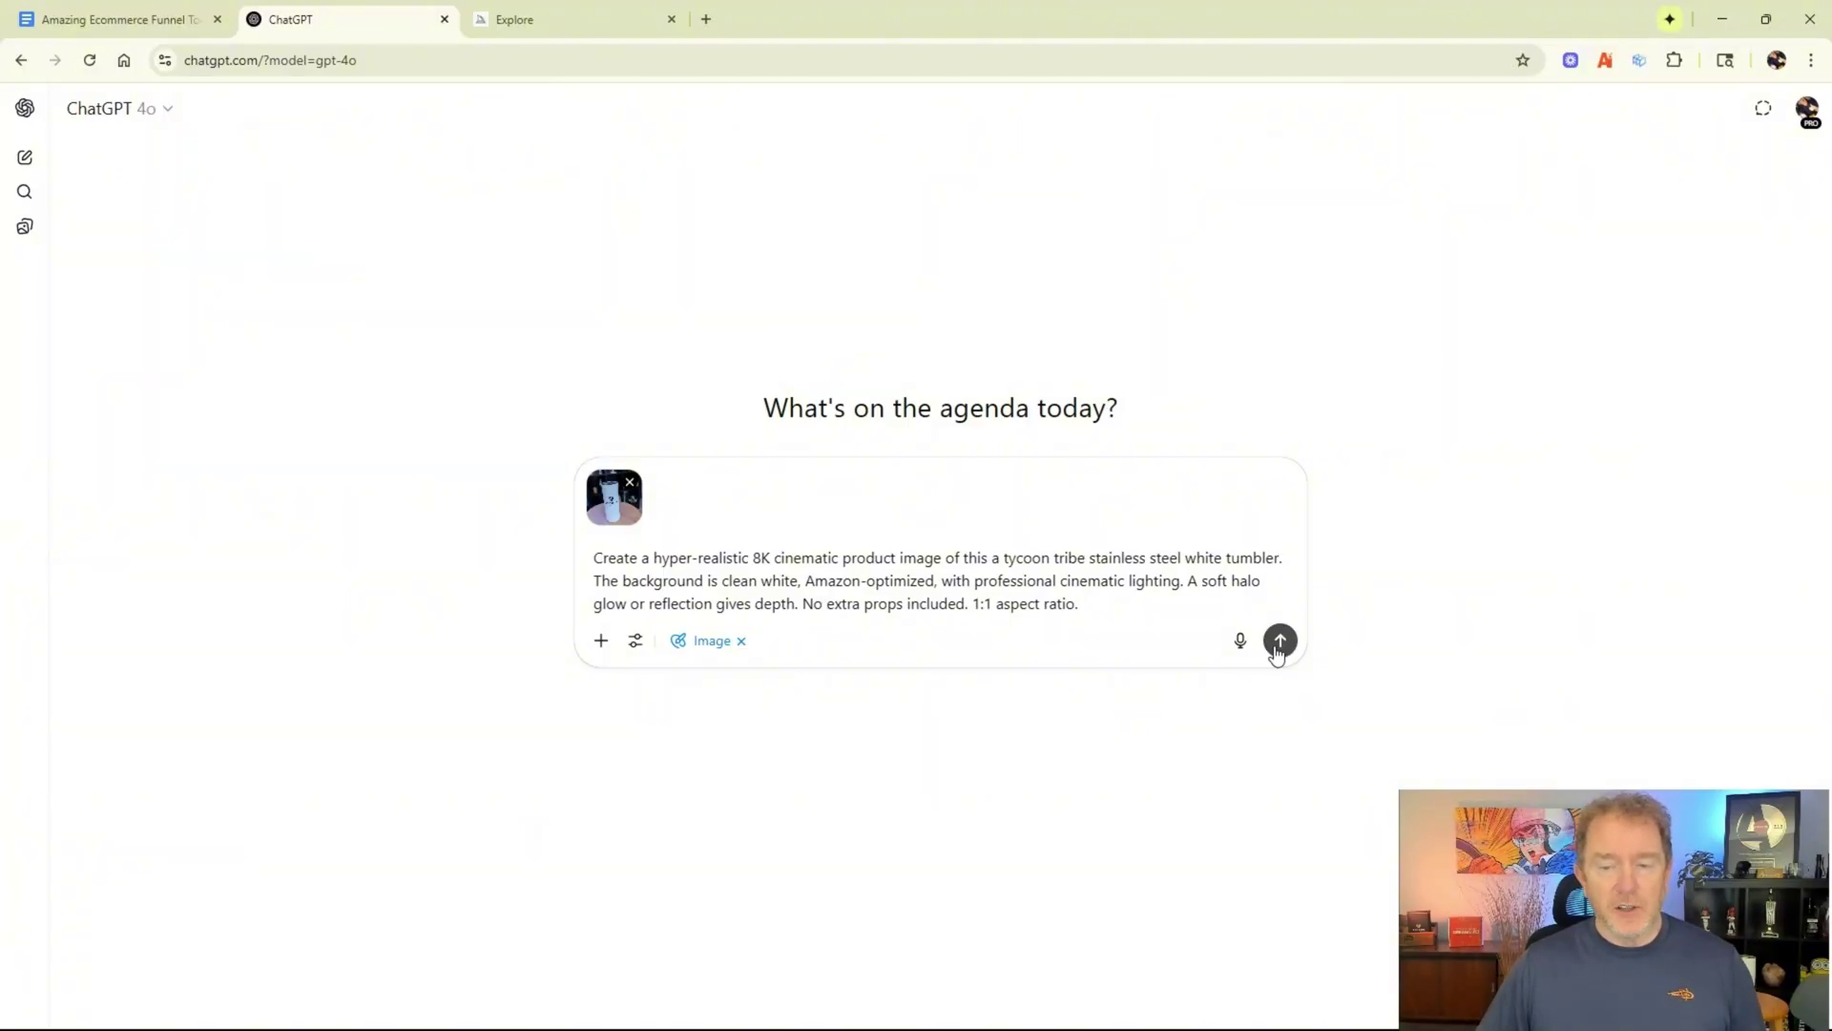
left_click(1279, 642)
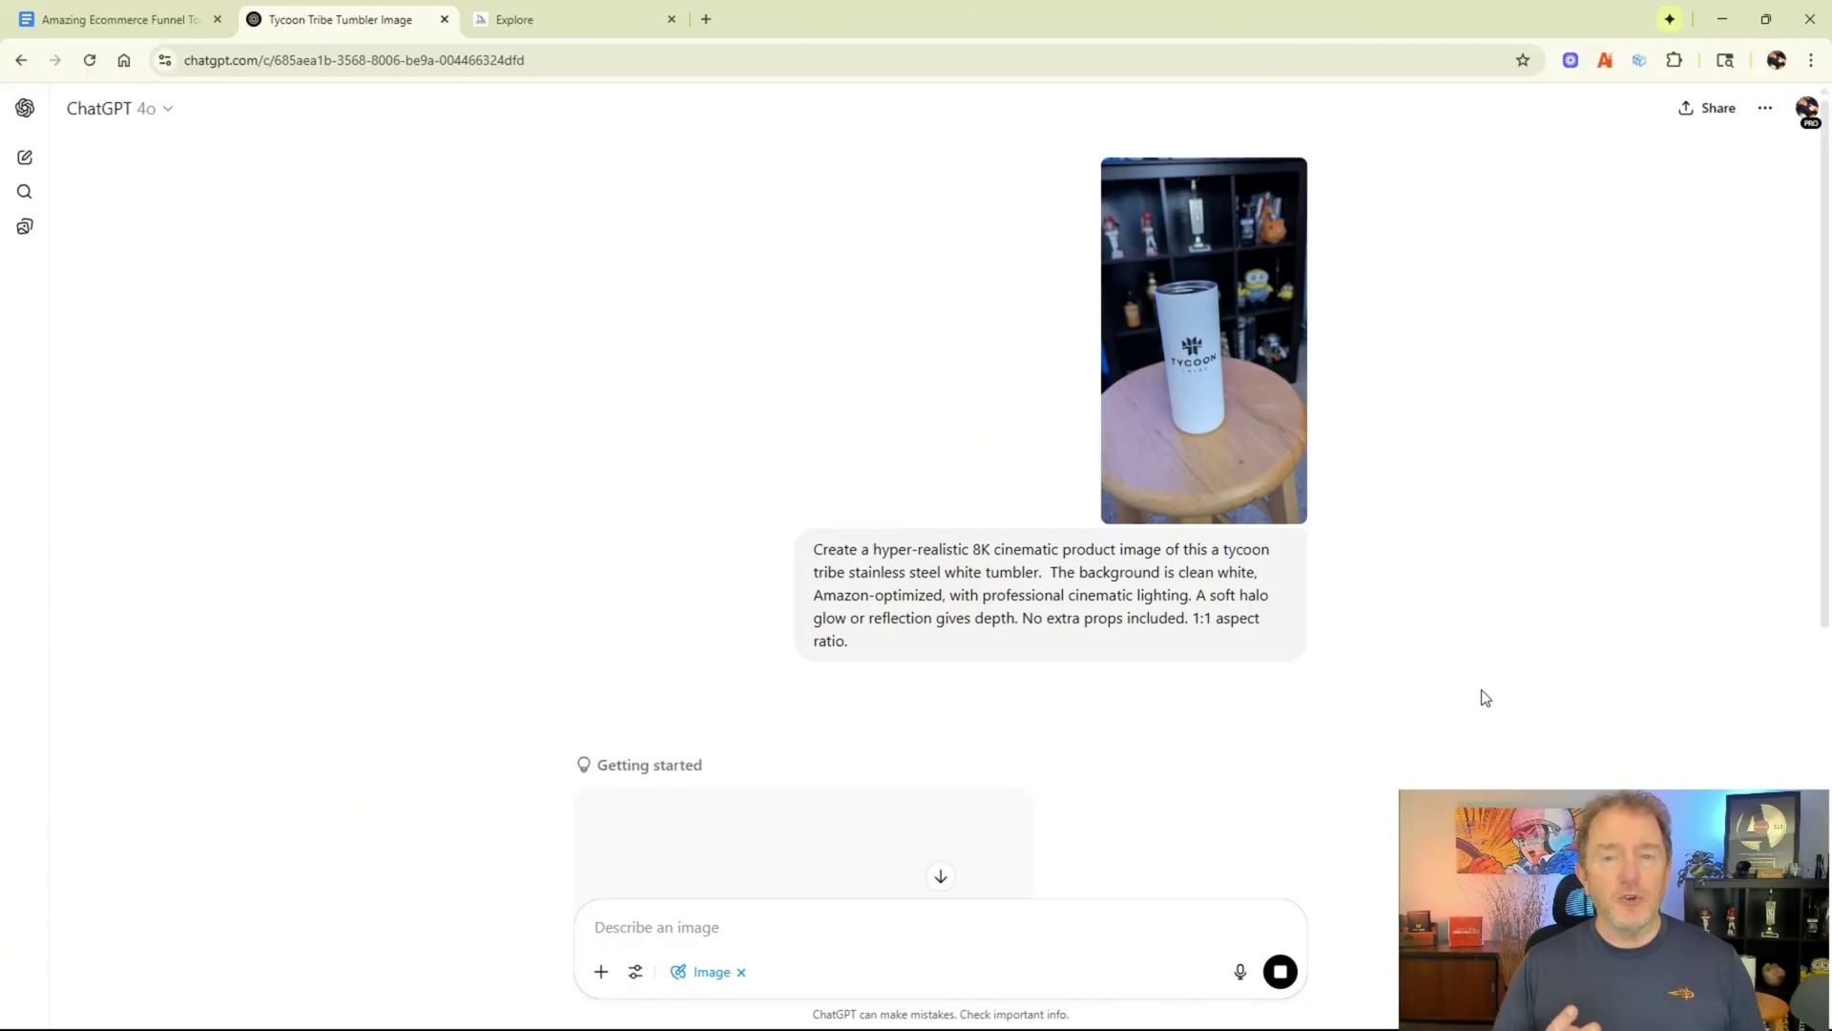
scroll(1384, 649, "down", 5)
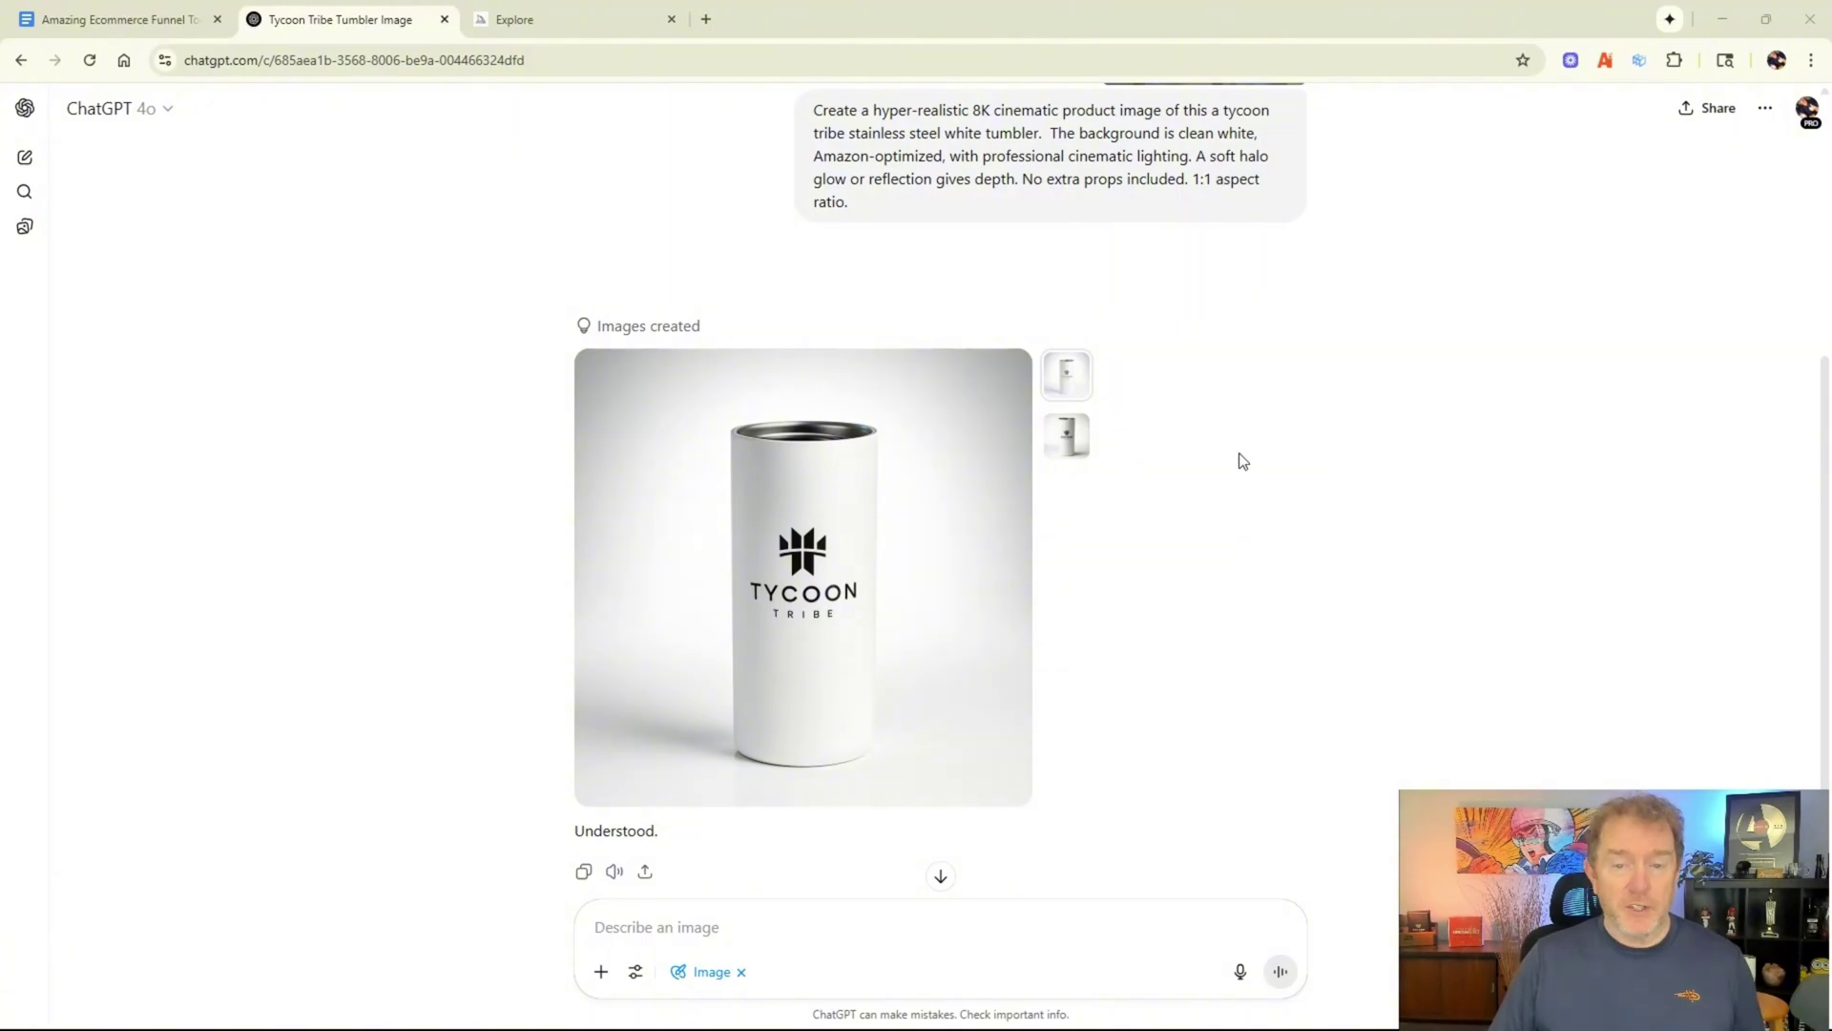
left_click(1061, 440)
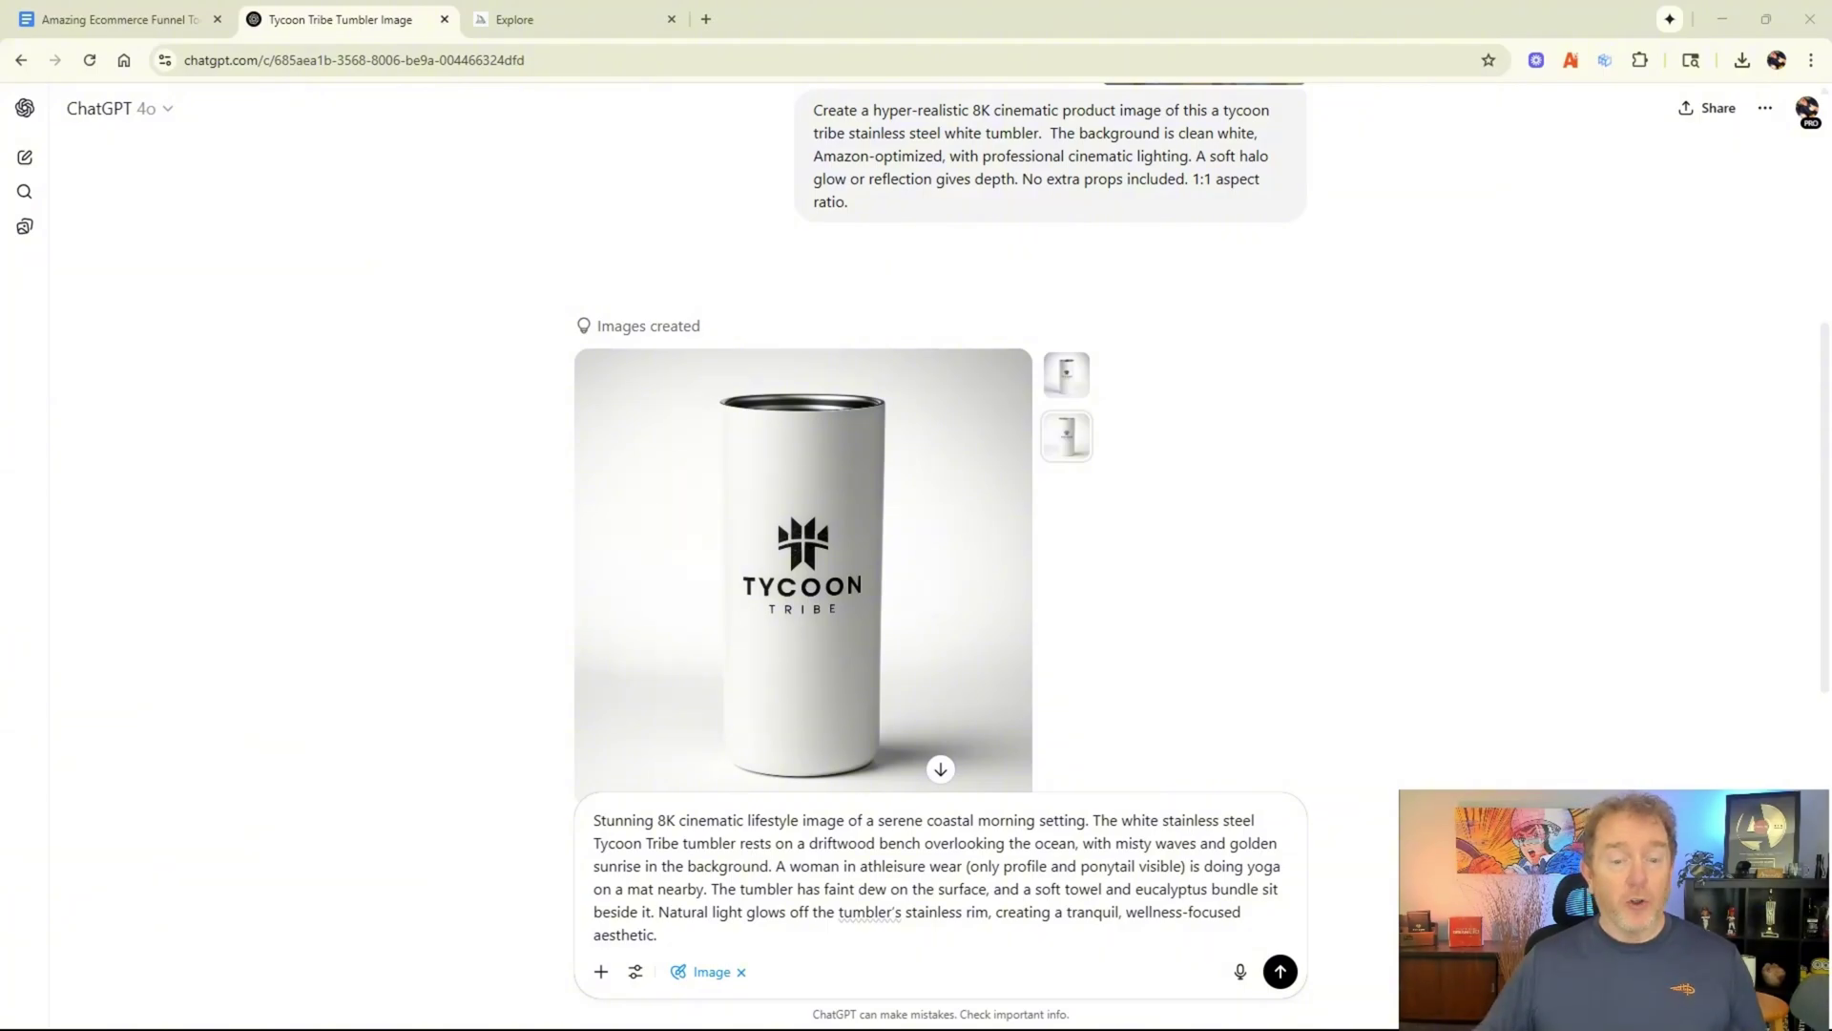
Generate the 8K coastal morning lifestyle image of the tumbler from the prepared prompt and display its second version
left_click(1279, 971)
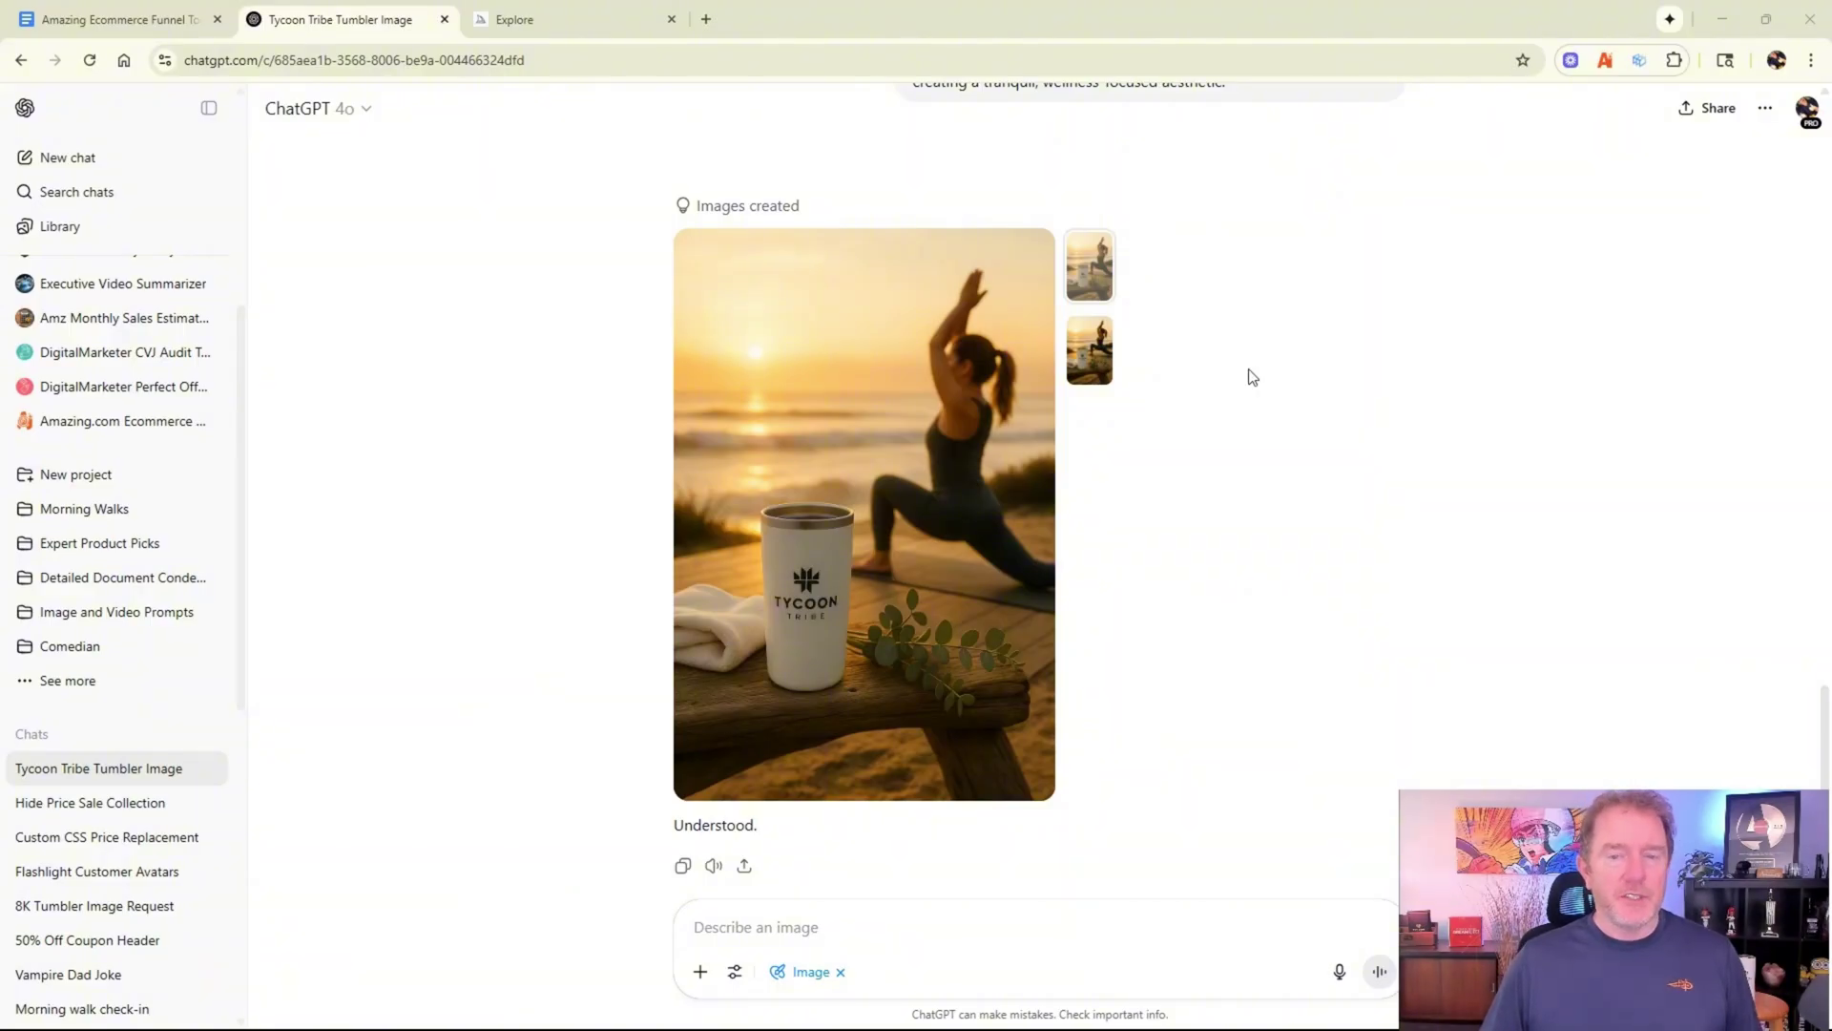
left_click(1085, 353)
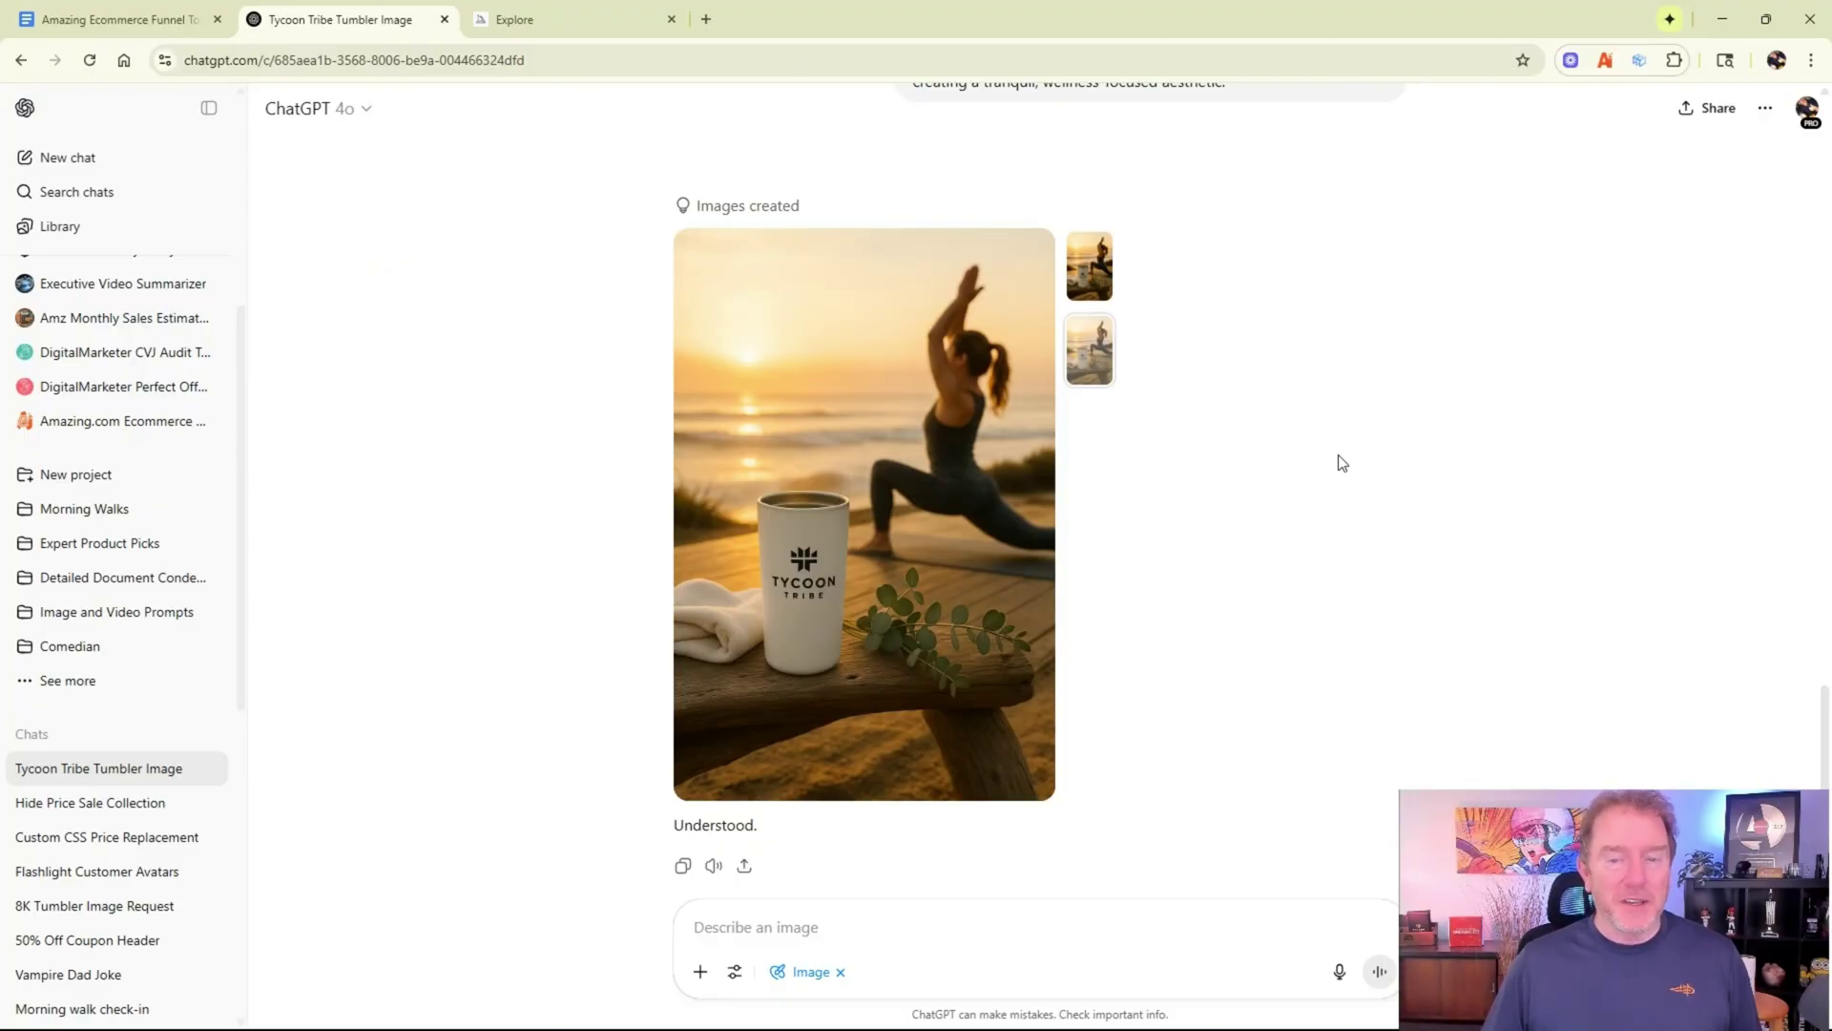
mouse_move(883, 561)
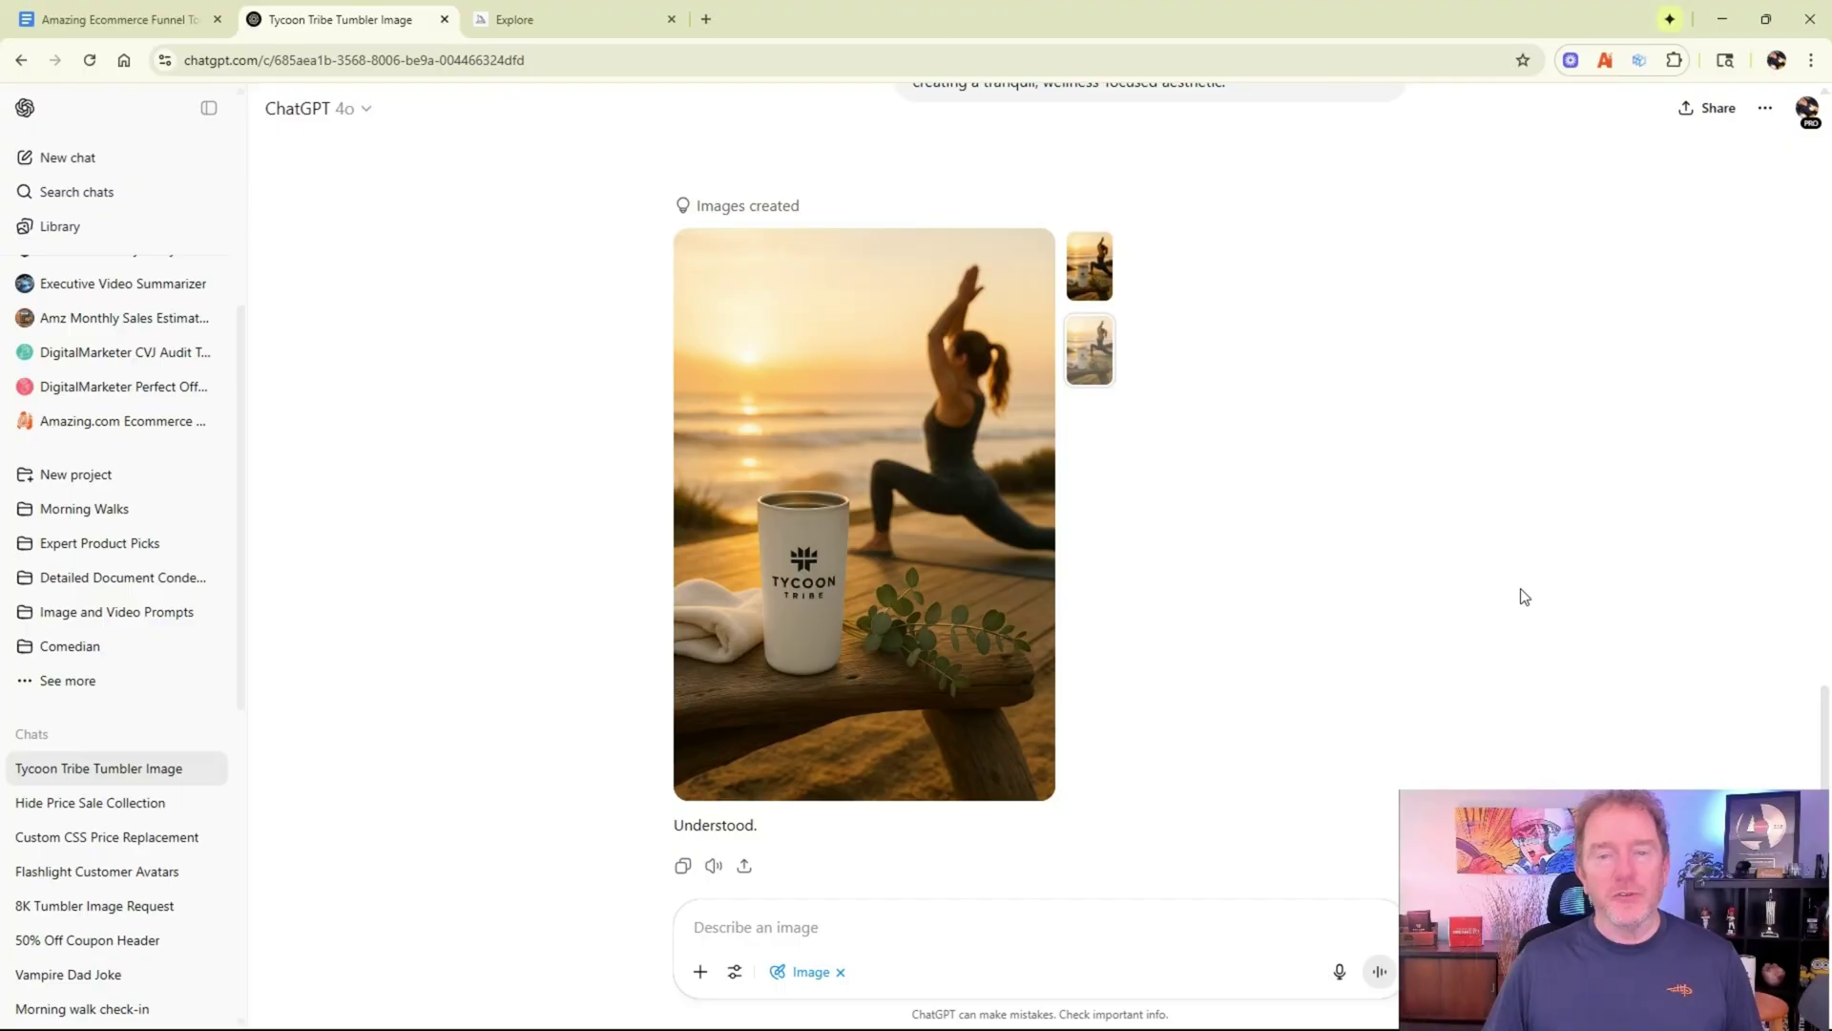
Switch to Midjourney and generate a video with the uploaded yoga tumbler image as the starting frame
key("ctrl+Tab")
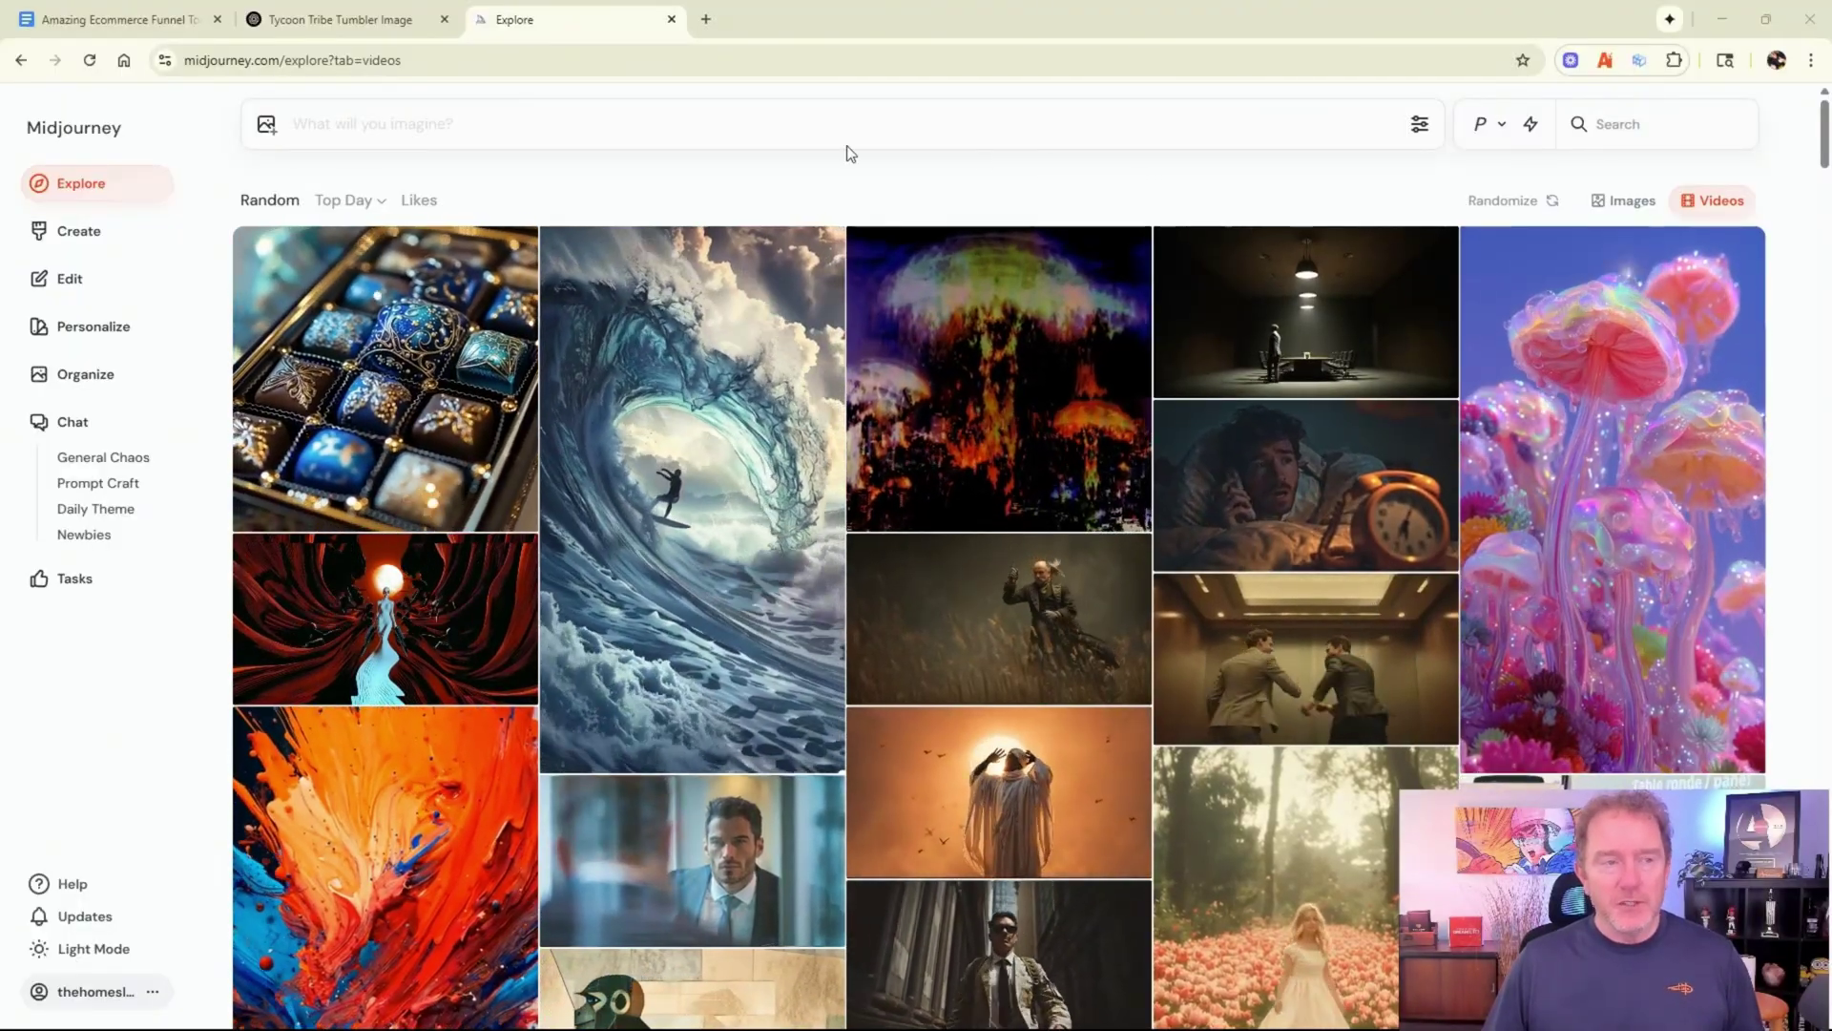
left_click(266, 125)
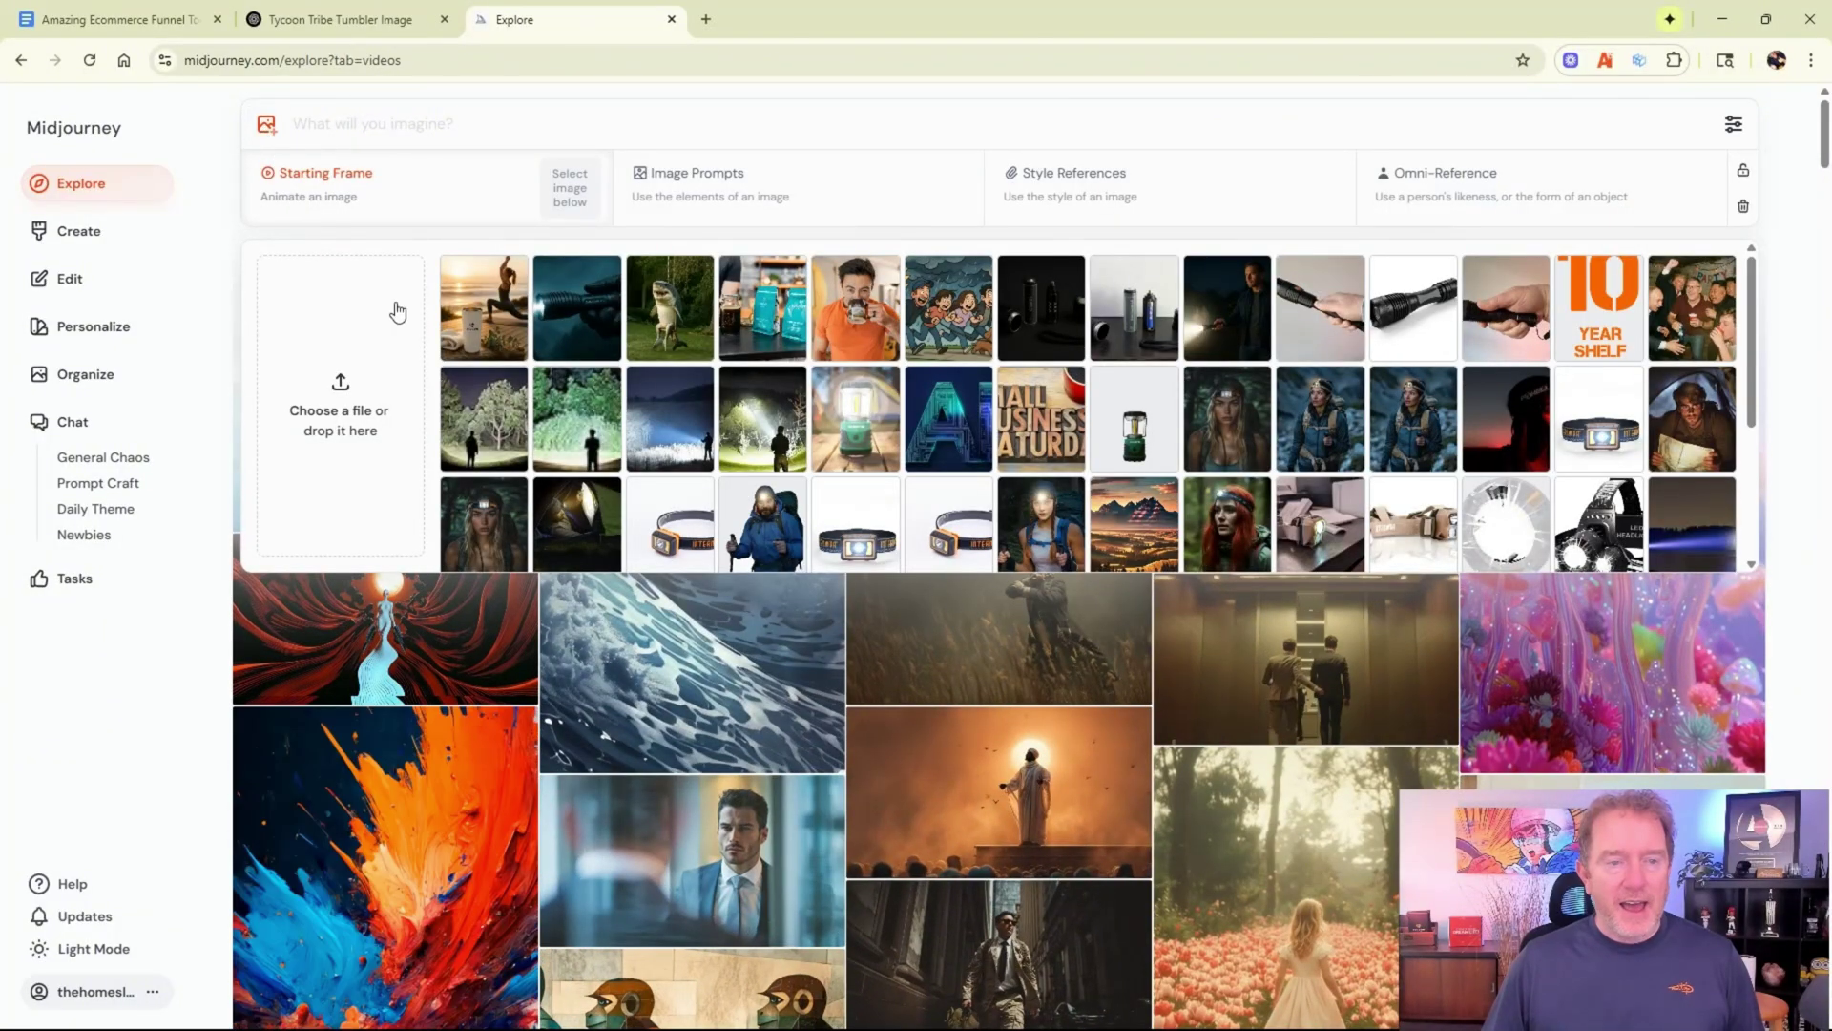
mouse_move(467, 311)
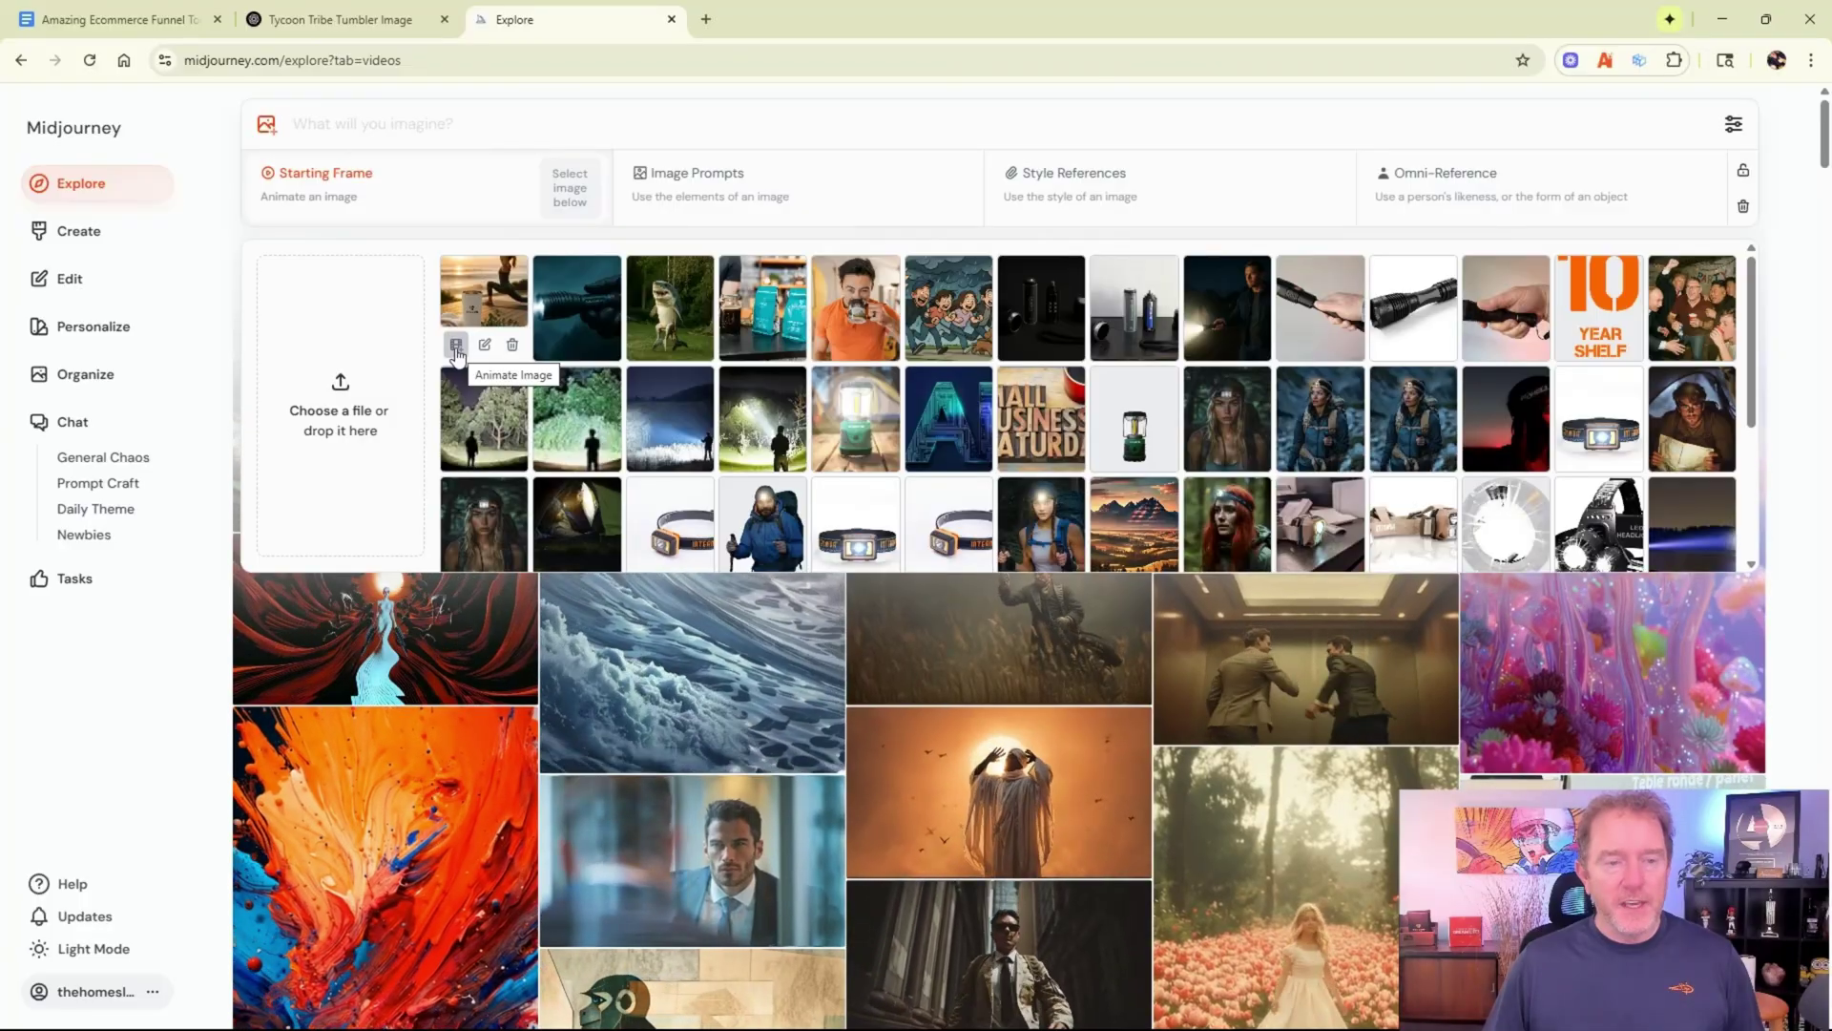
left_click(458, 346)
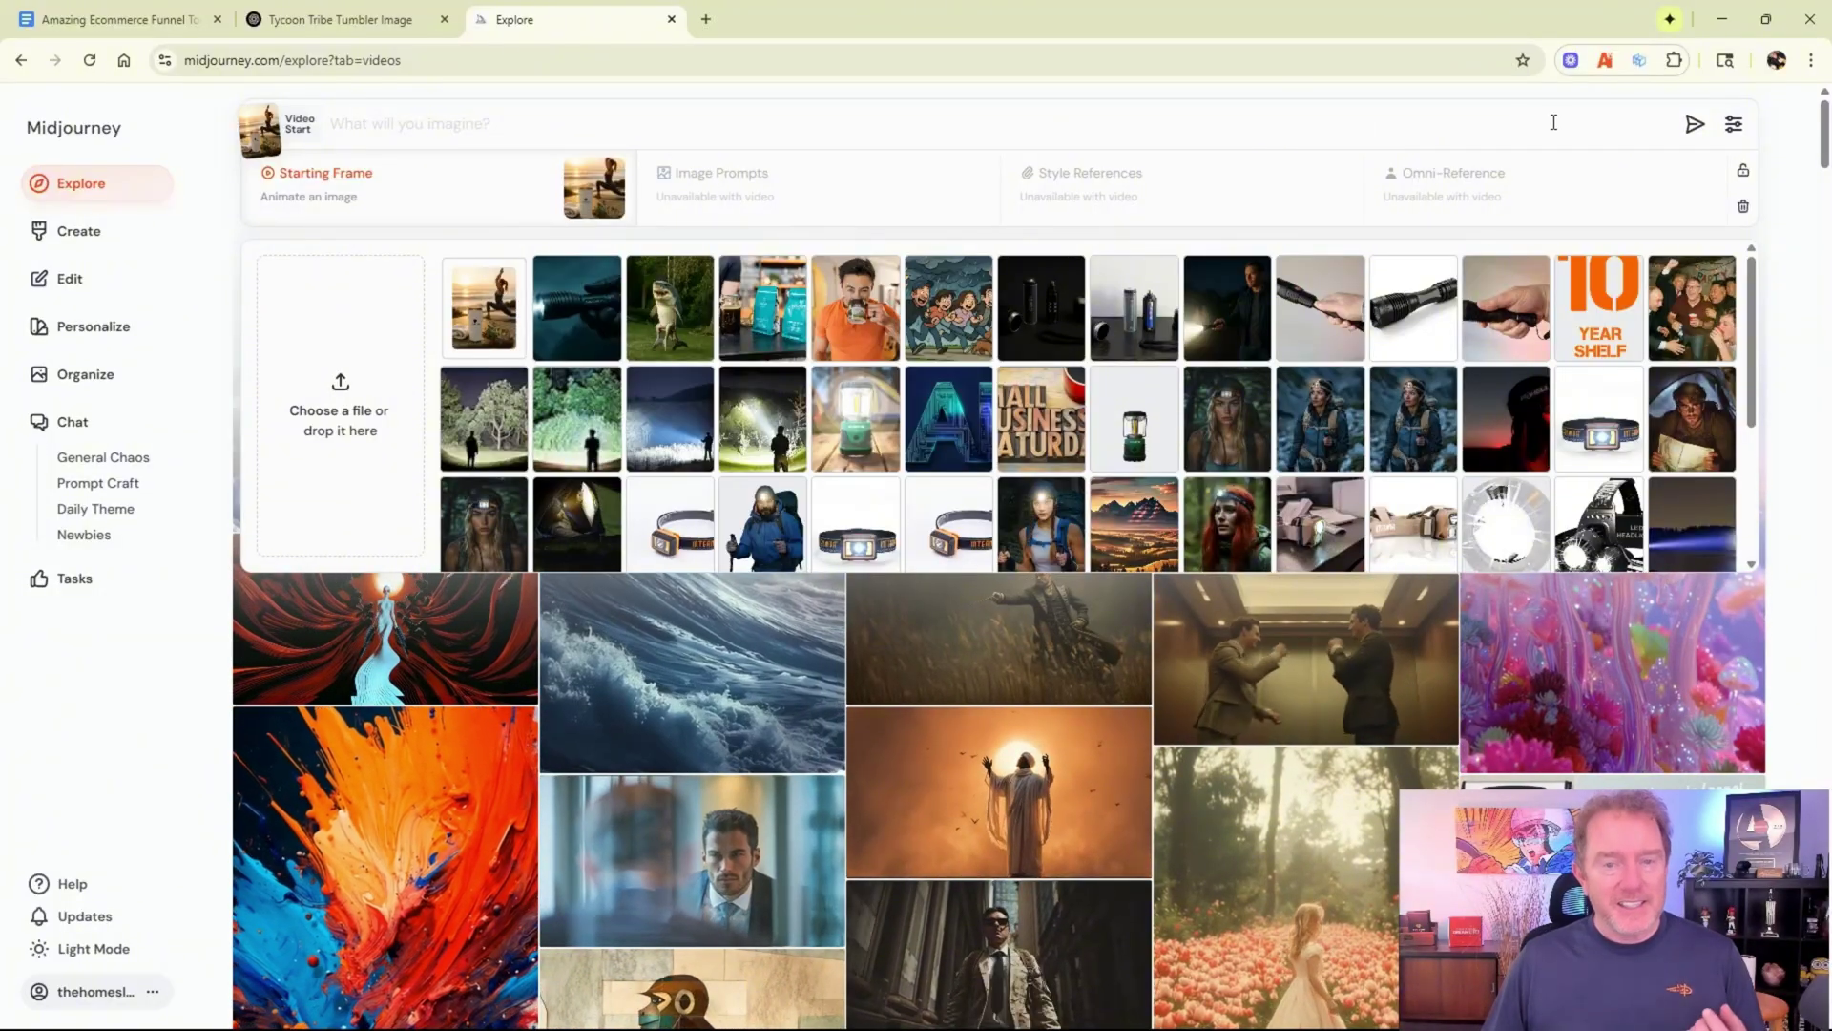
left_click(1695, 124)
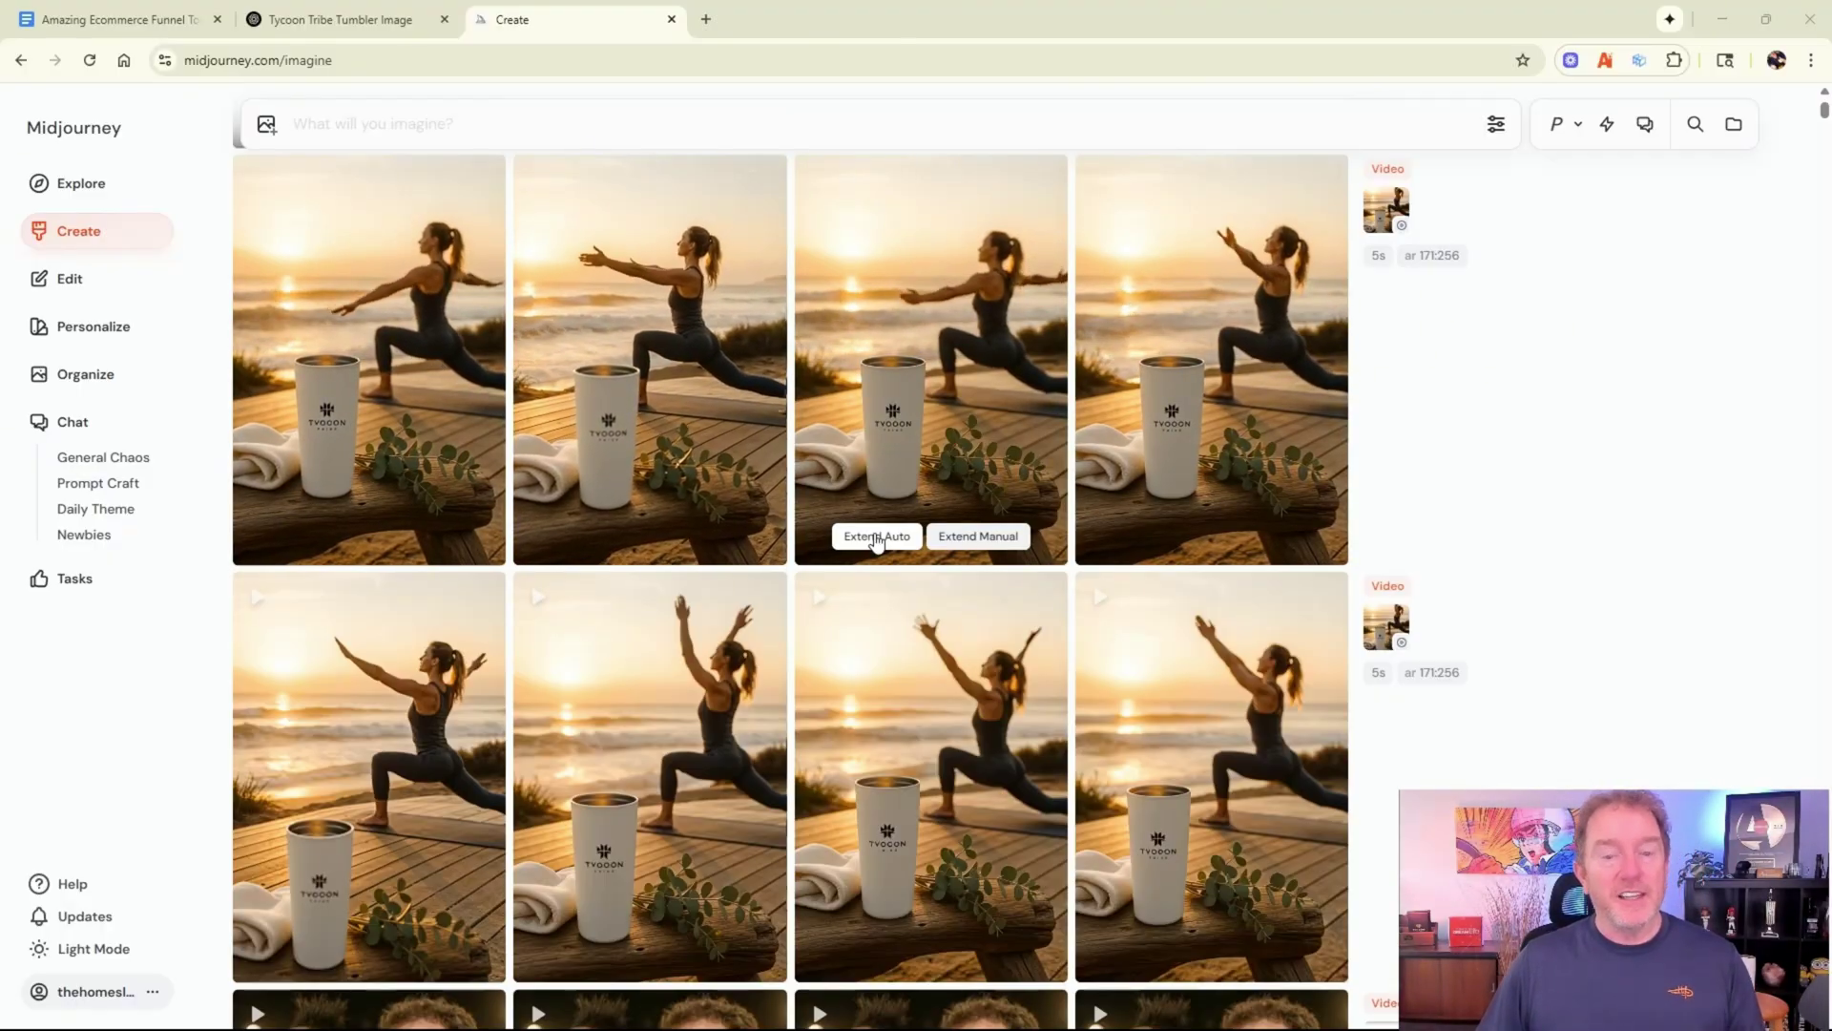
Extend the third video of the newest yoga set automatically and open the first extended video
left_click(876, 536)
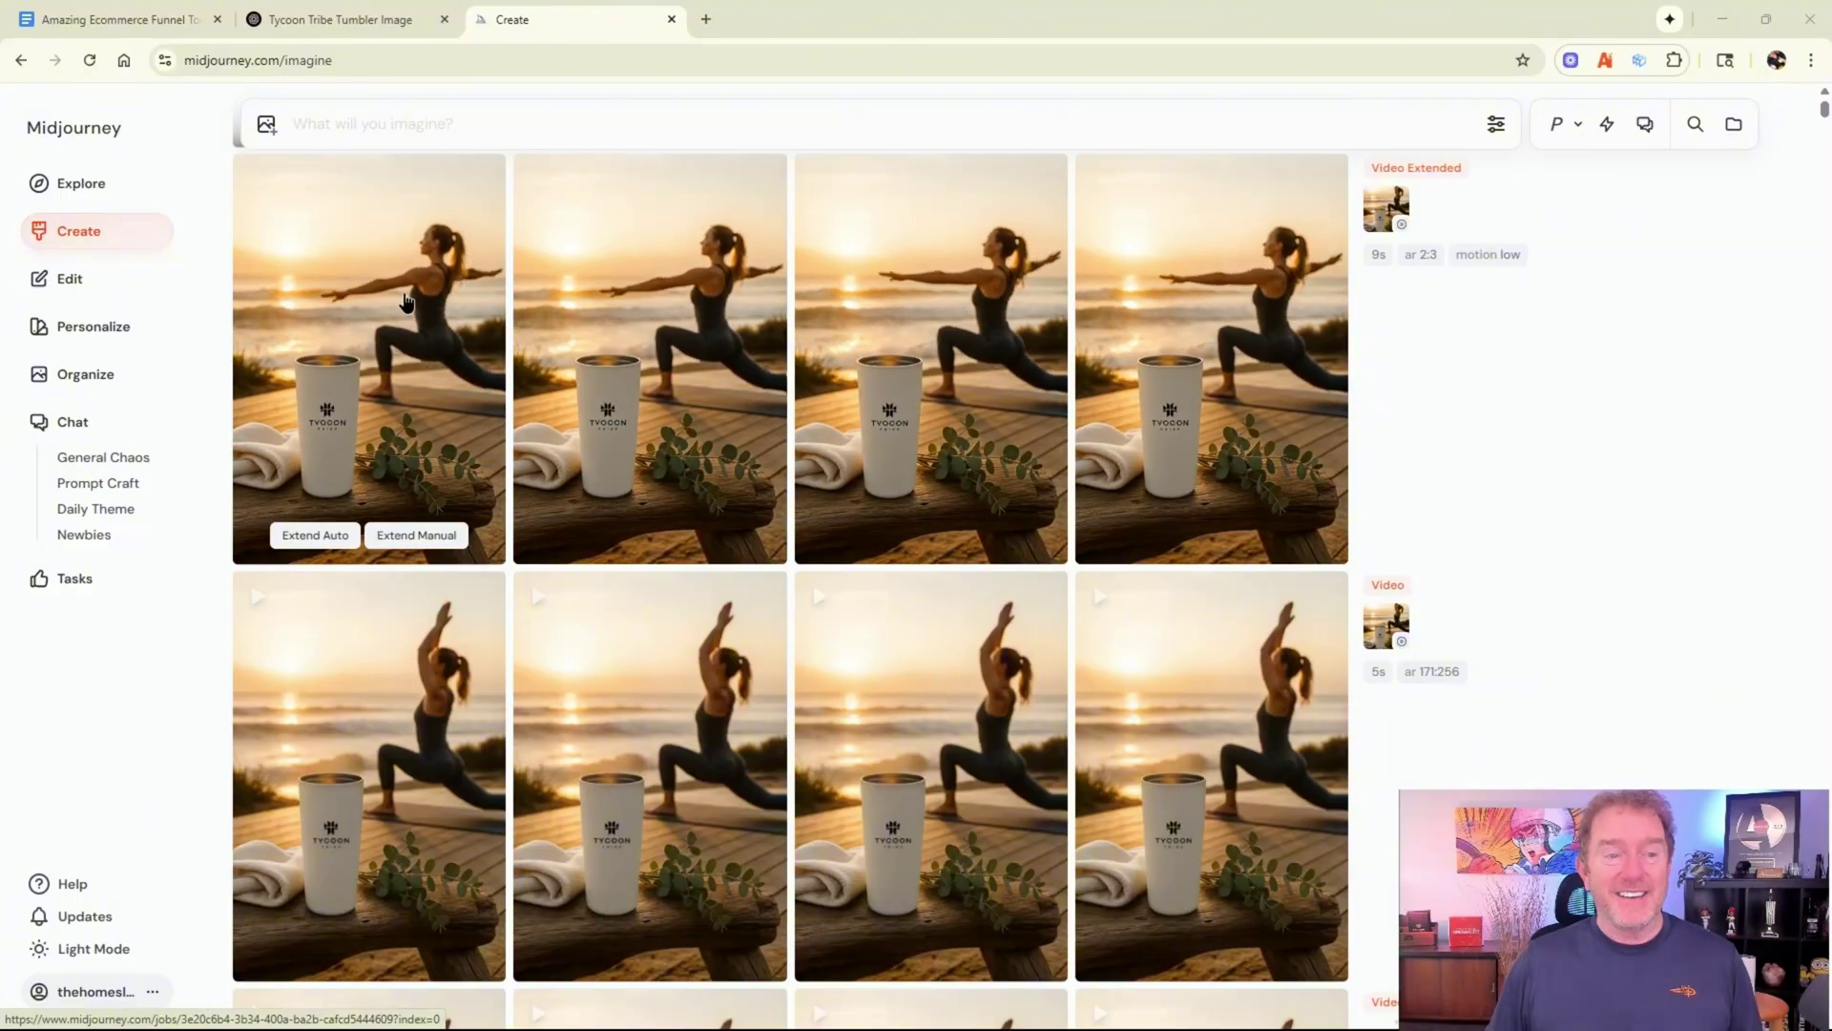
left_click(404, 295)
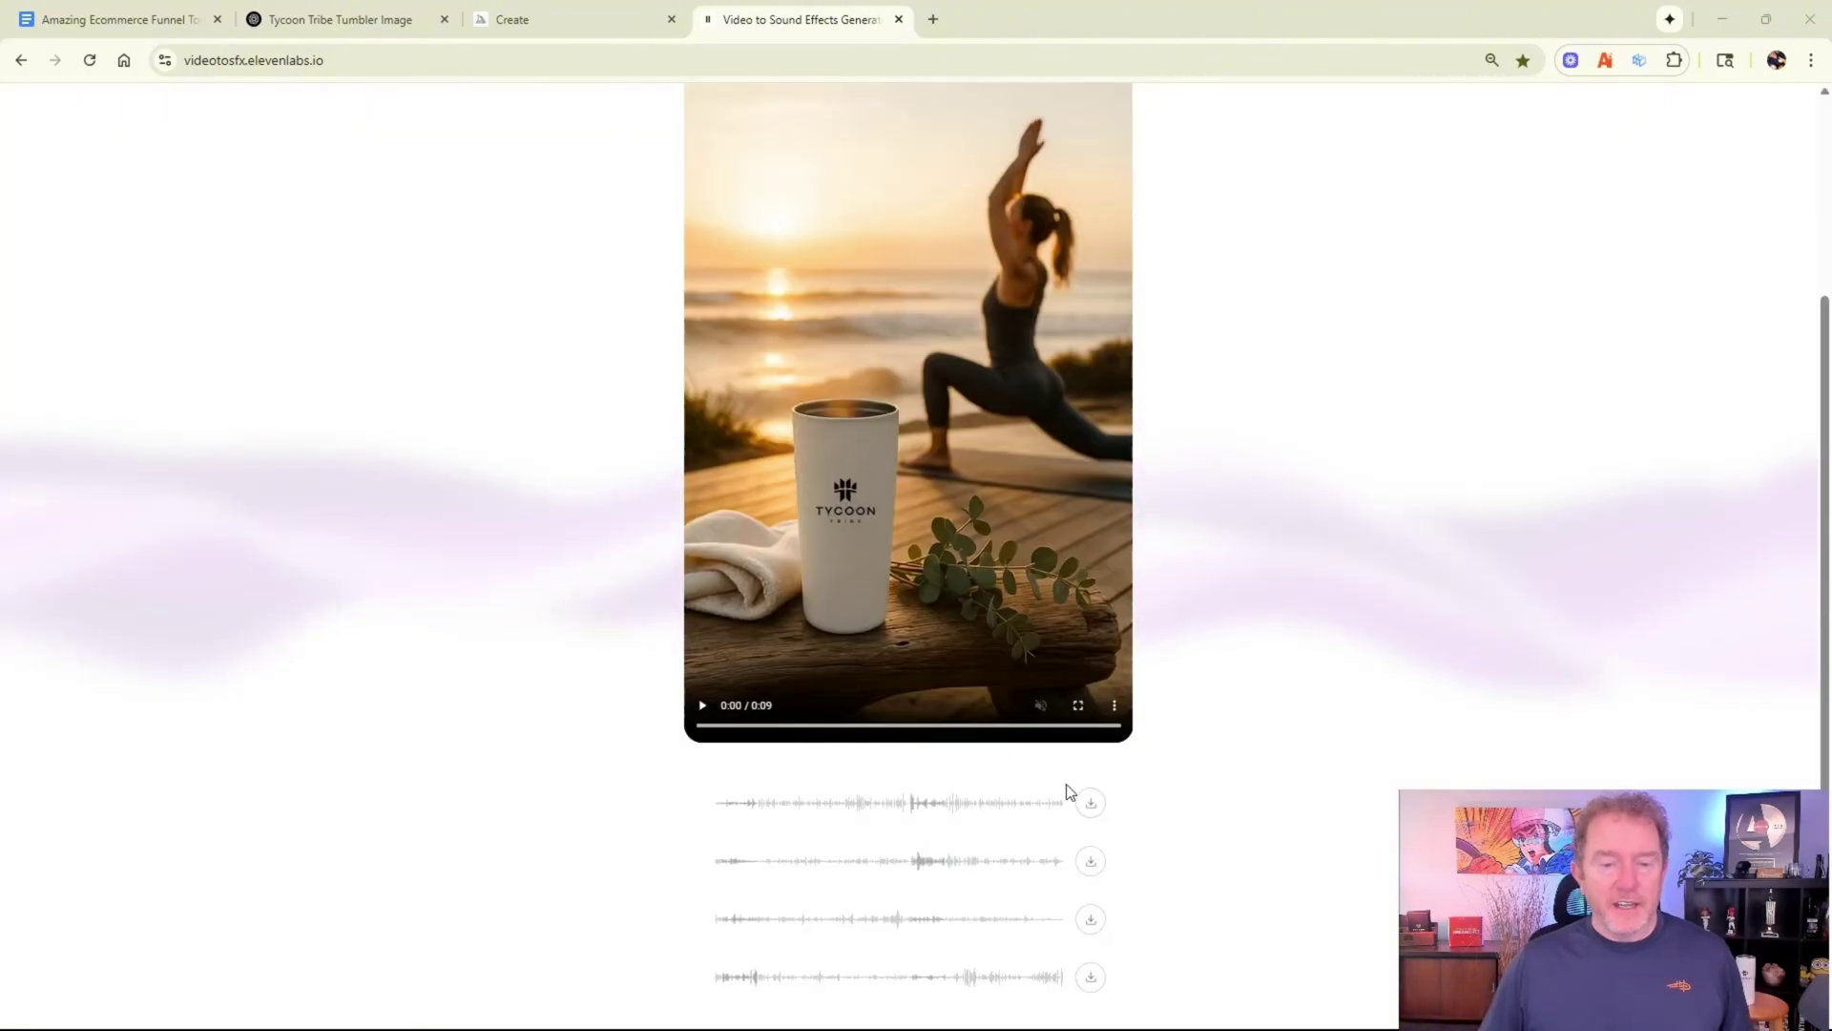
In the ElevenLabs video-to-sound-effects page, listen to the four generated tracks and download the first one
left_click(880, 811)
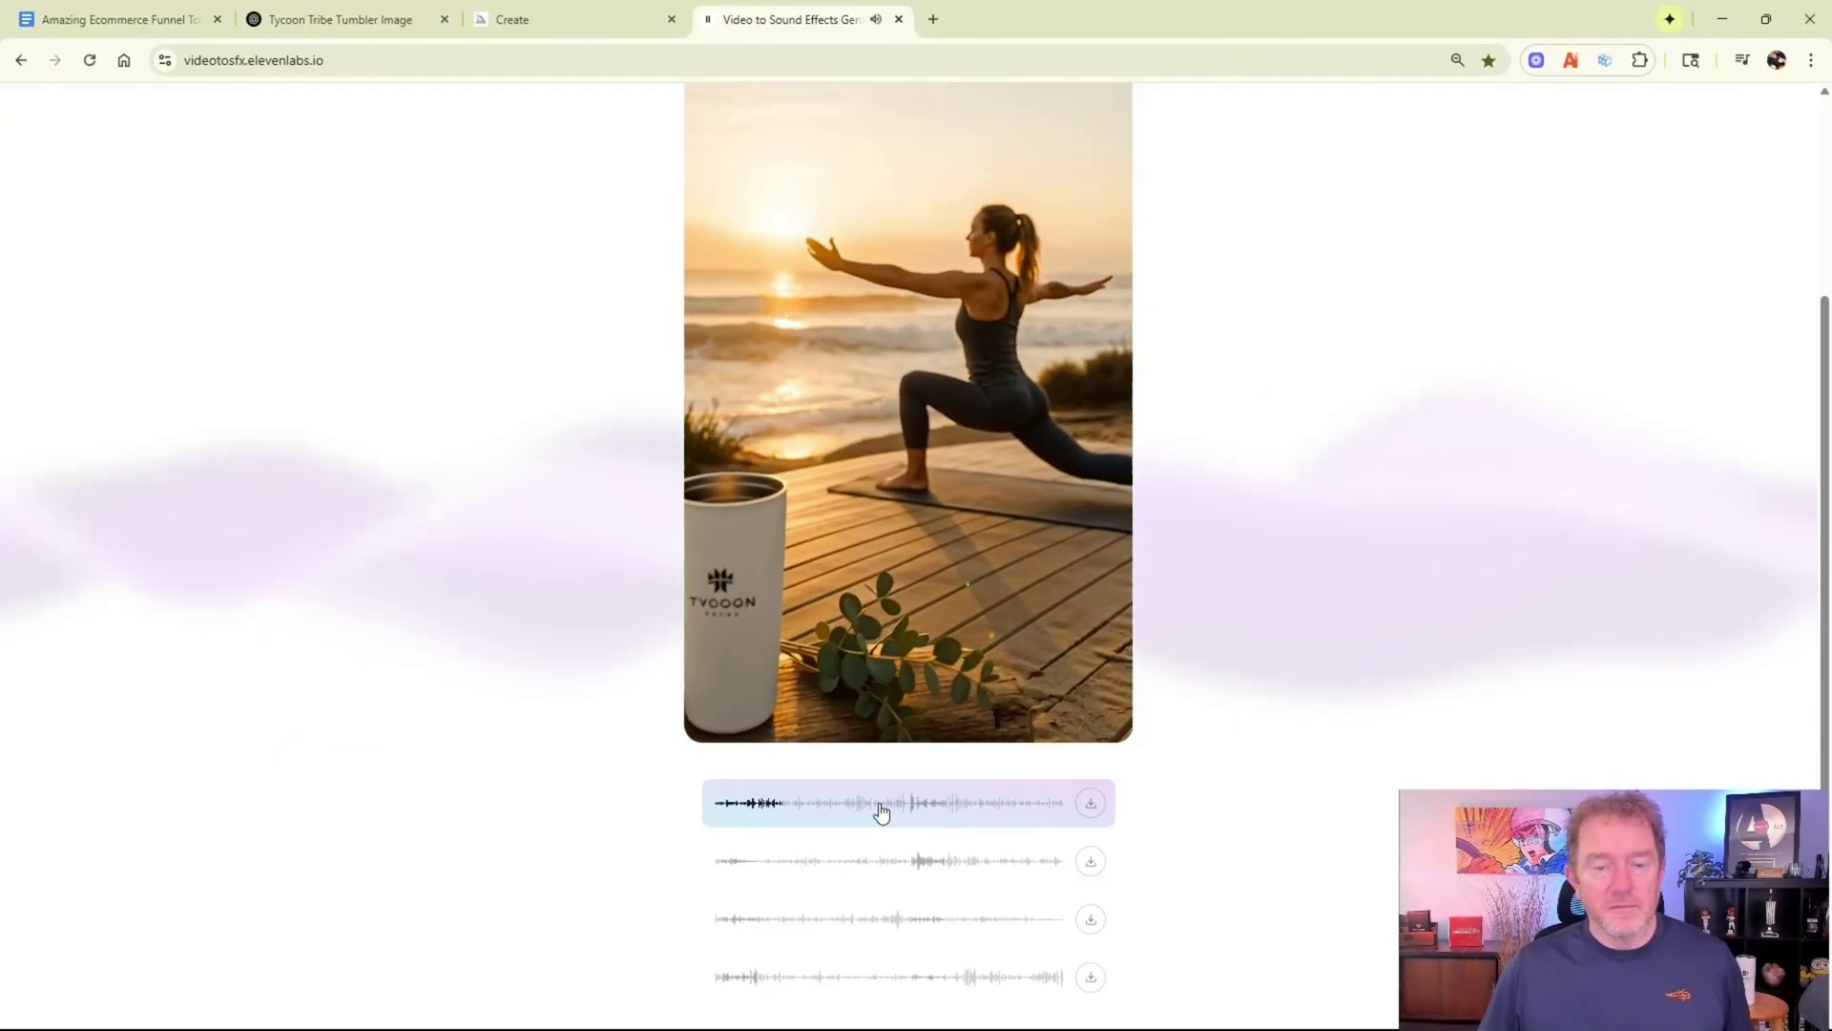
left_click(878, 868)
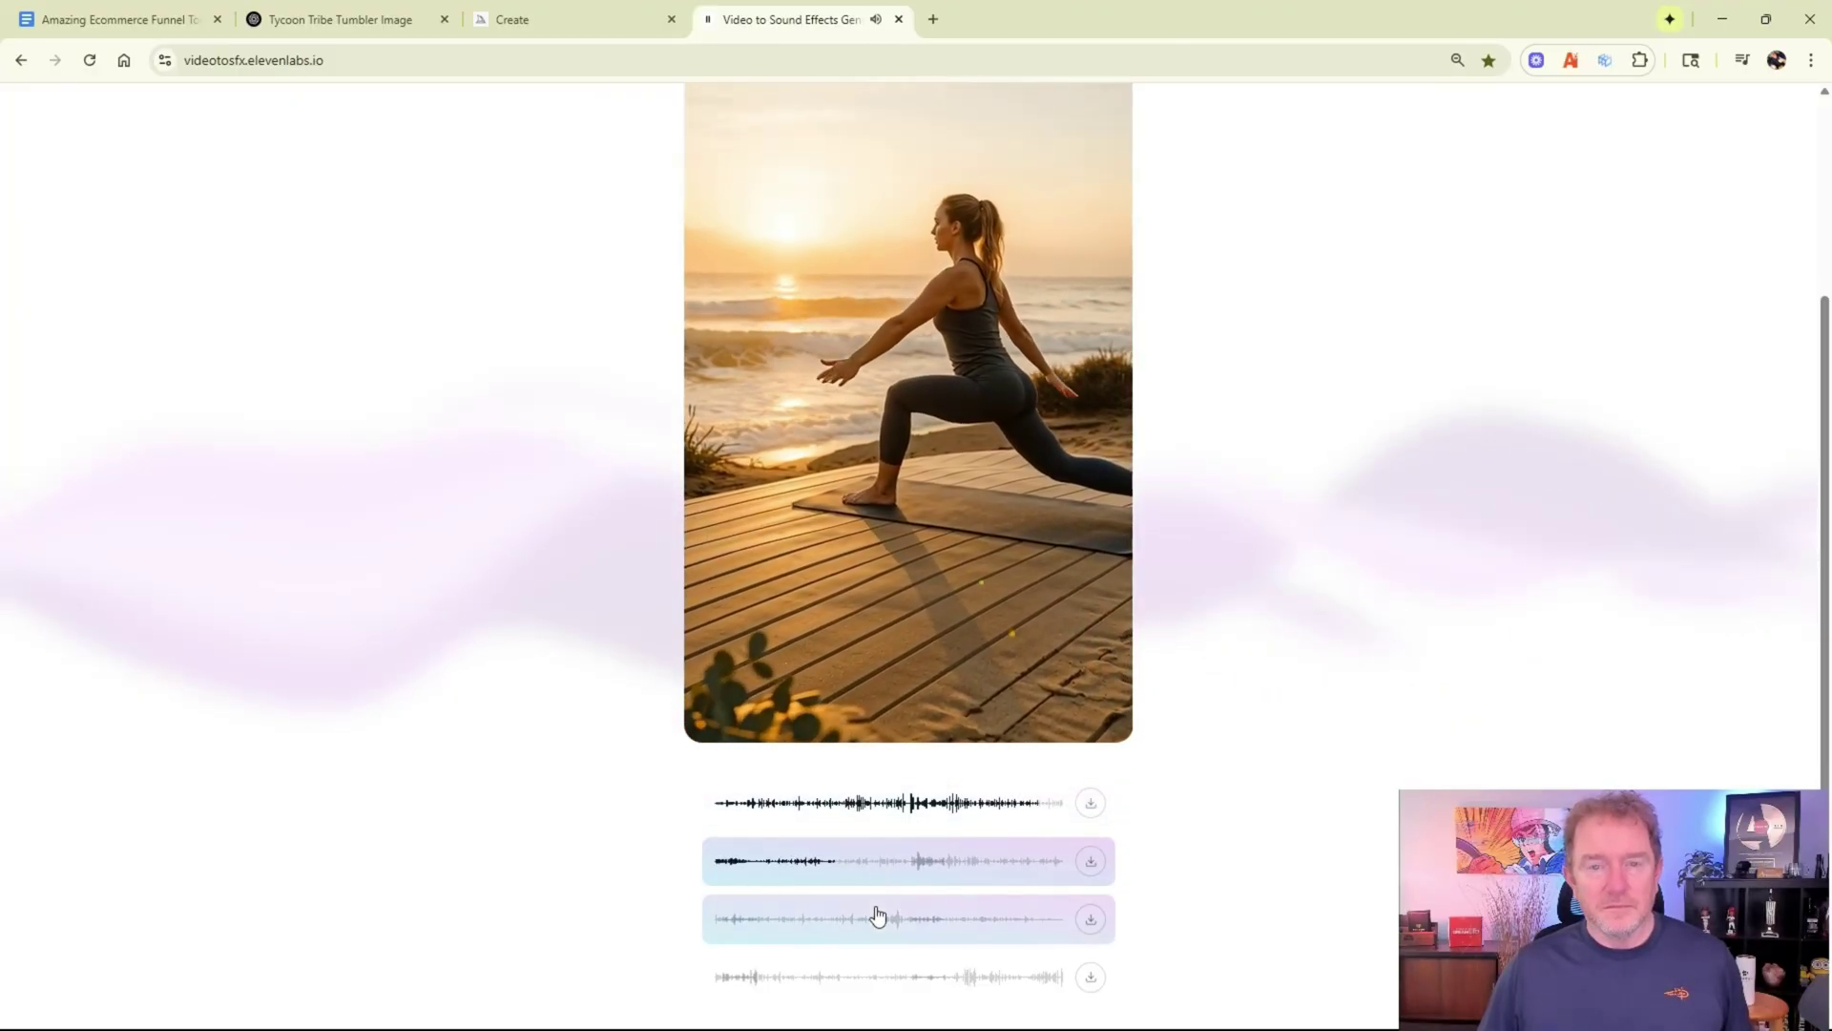
left_click(878, 916)
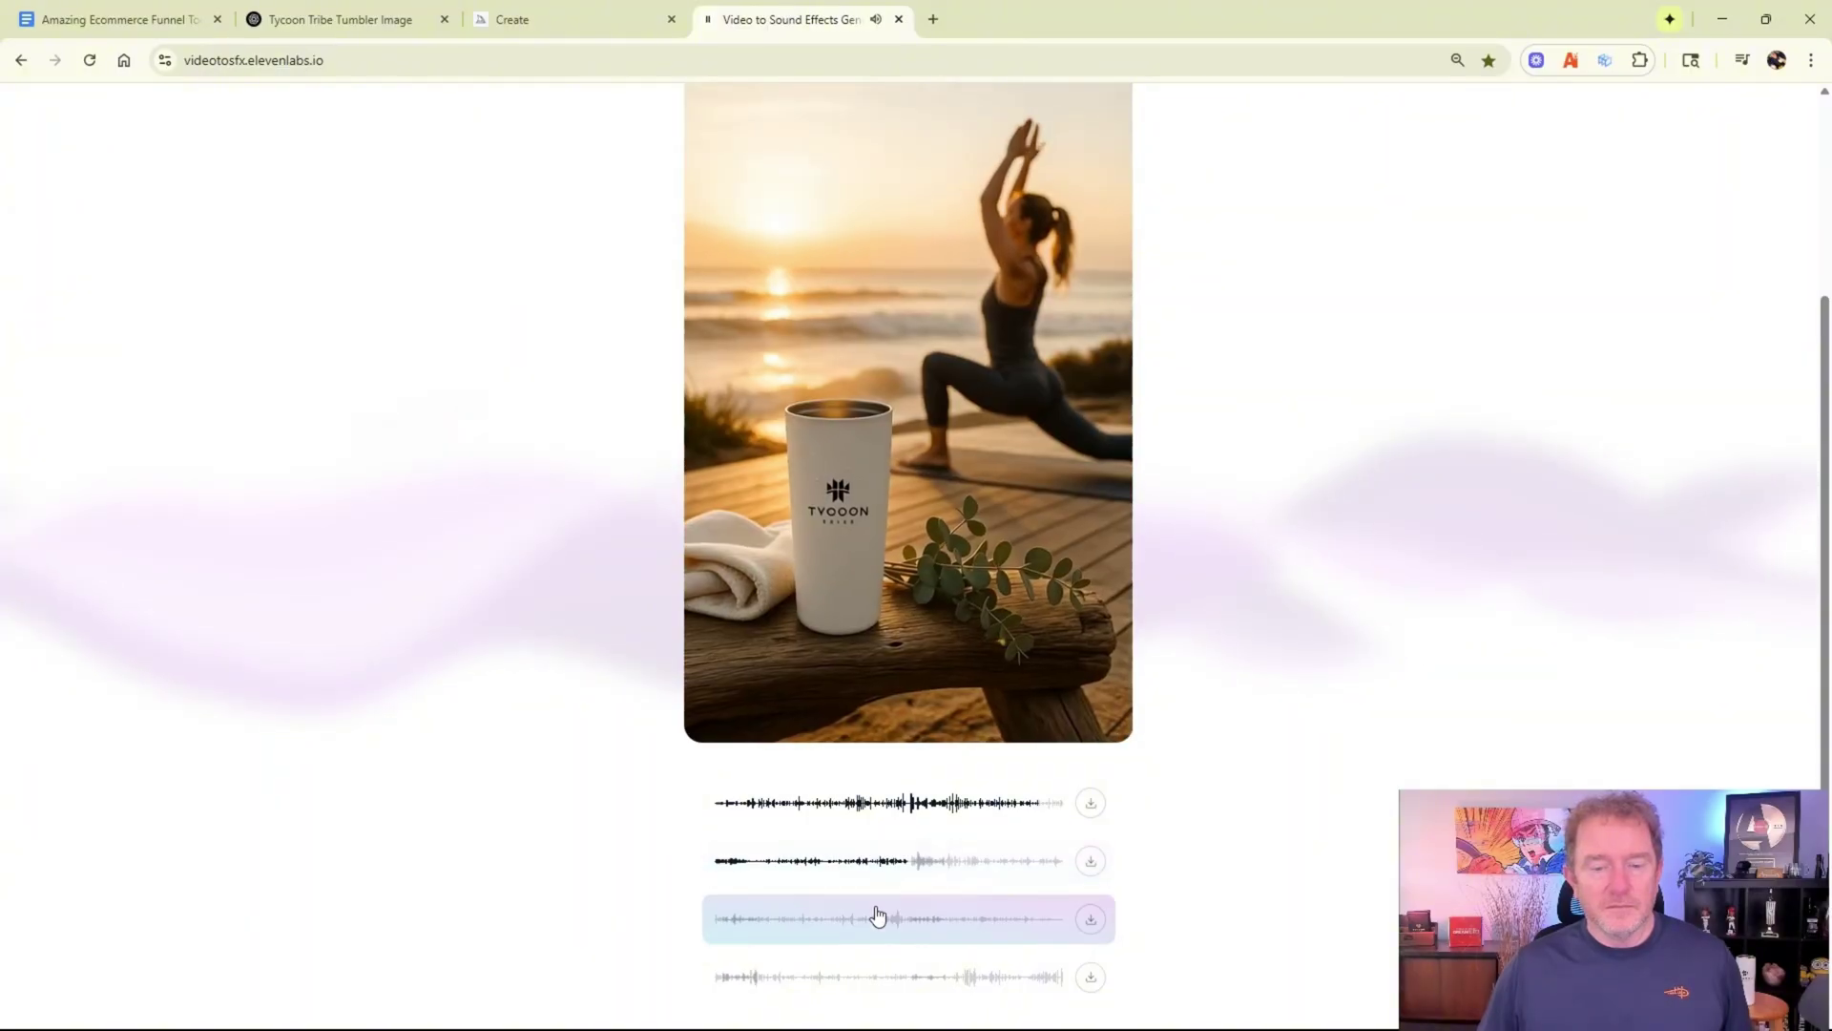
left_click(894, 984)
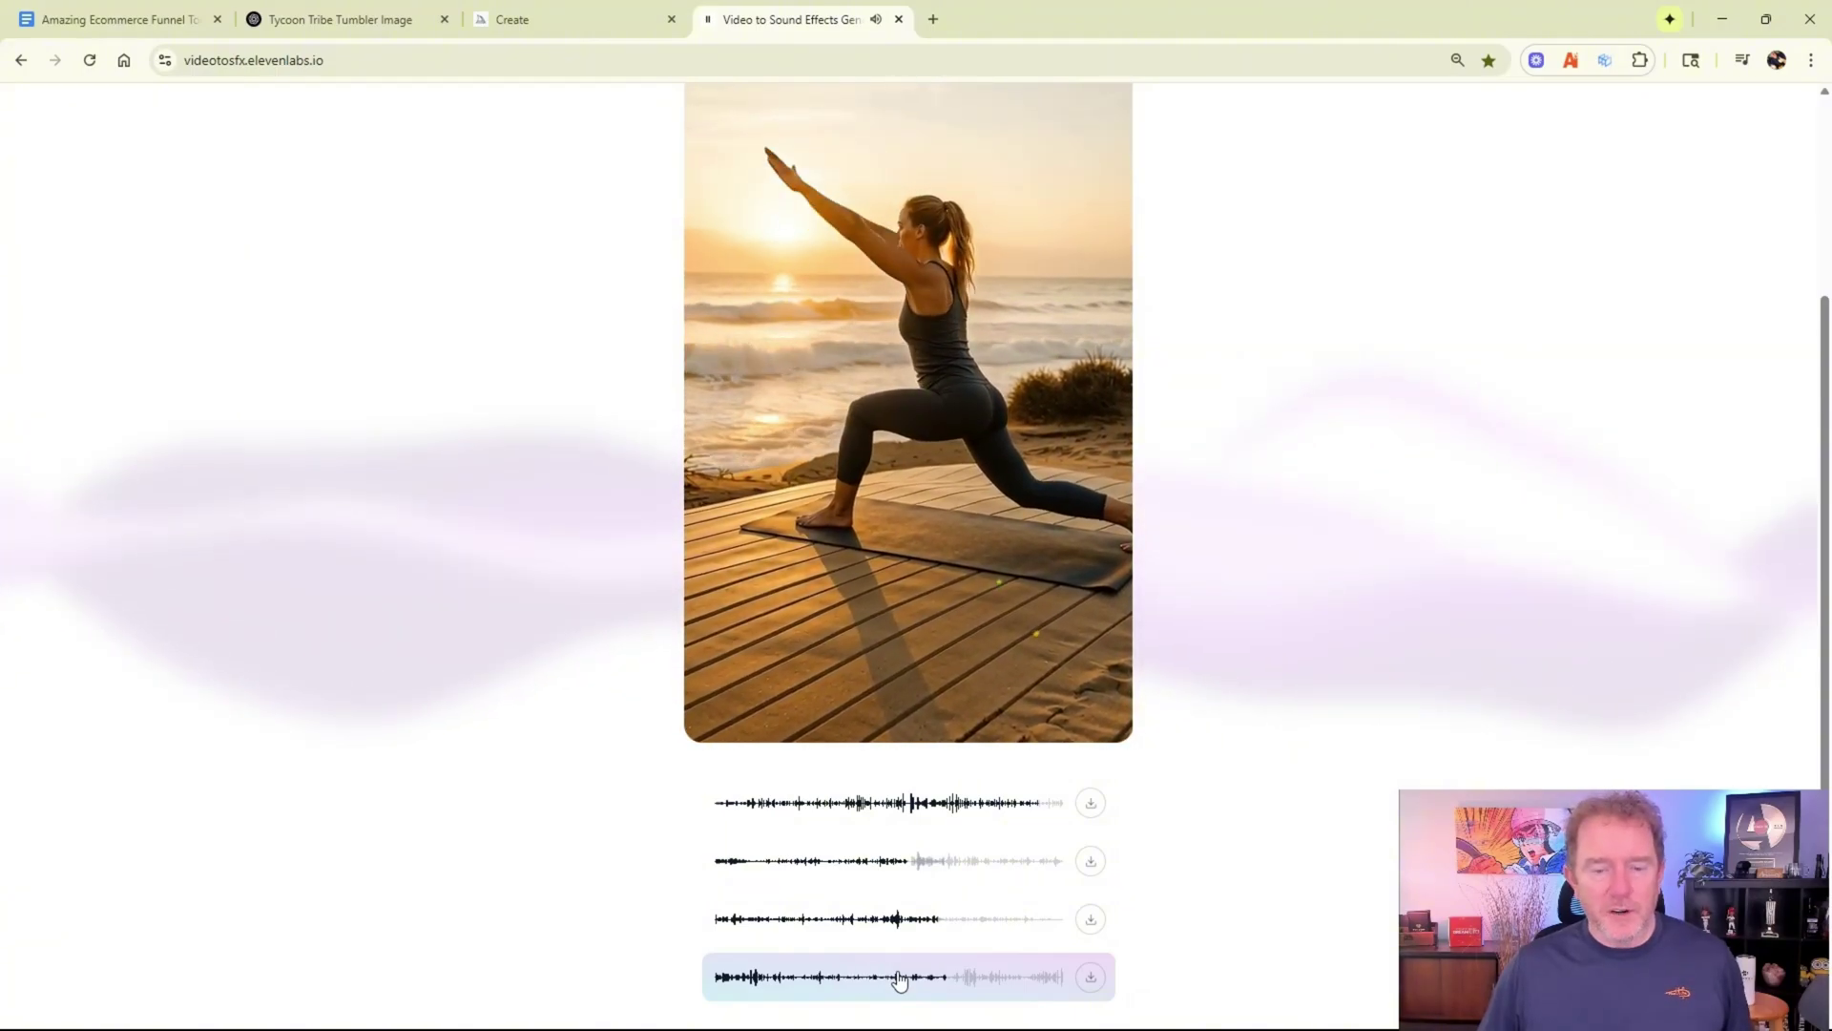
left_click(908, 806)
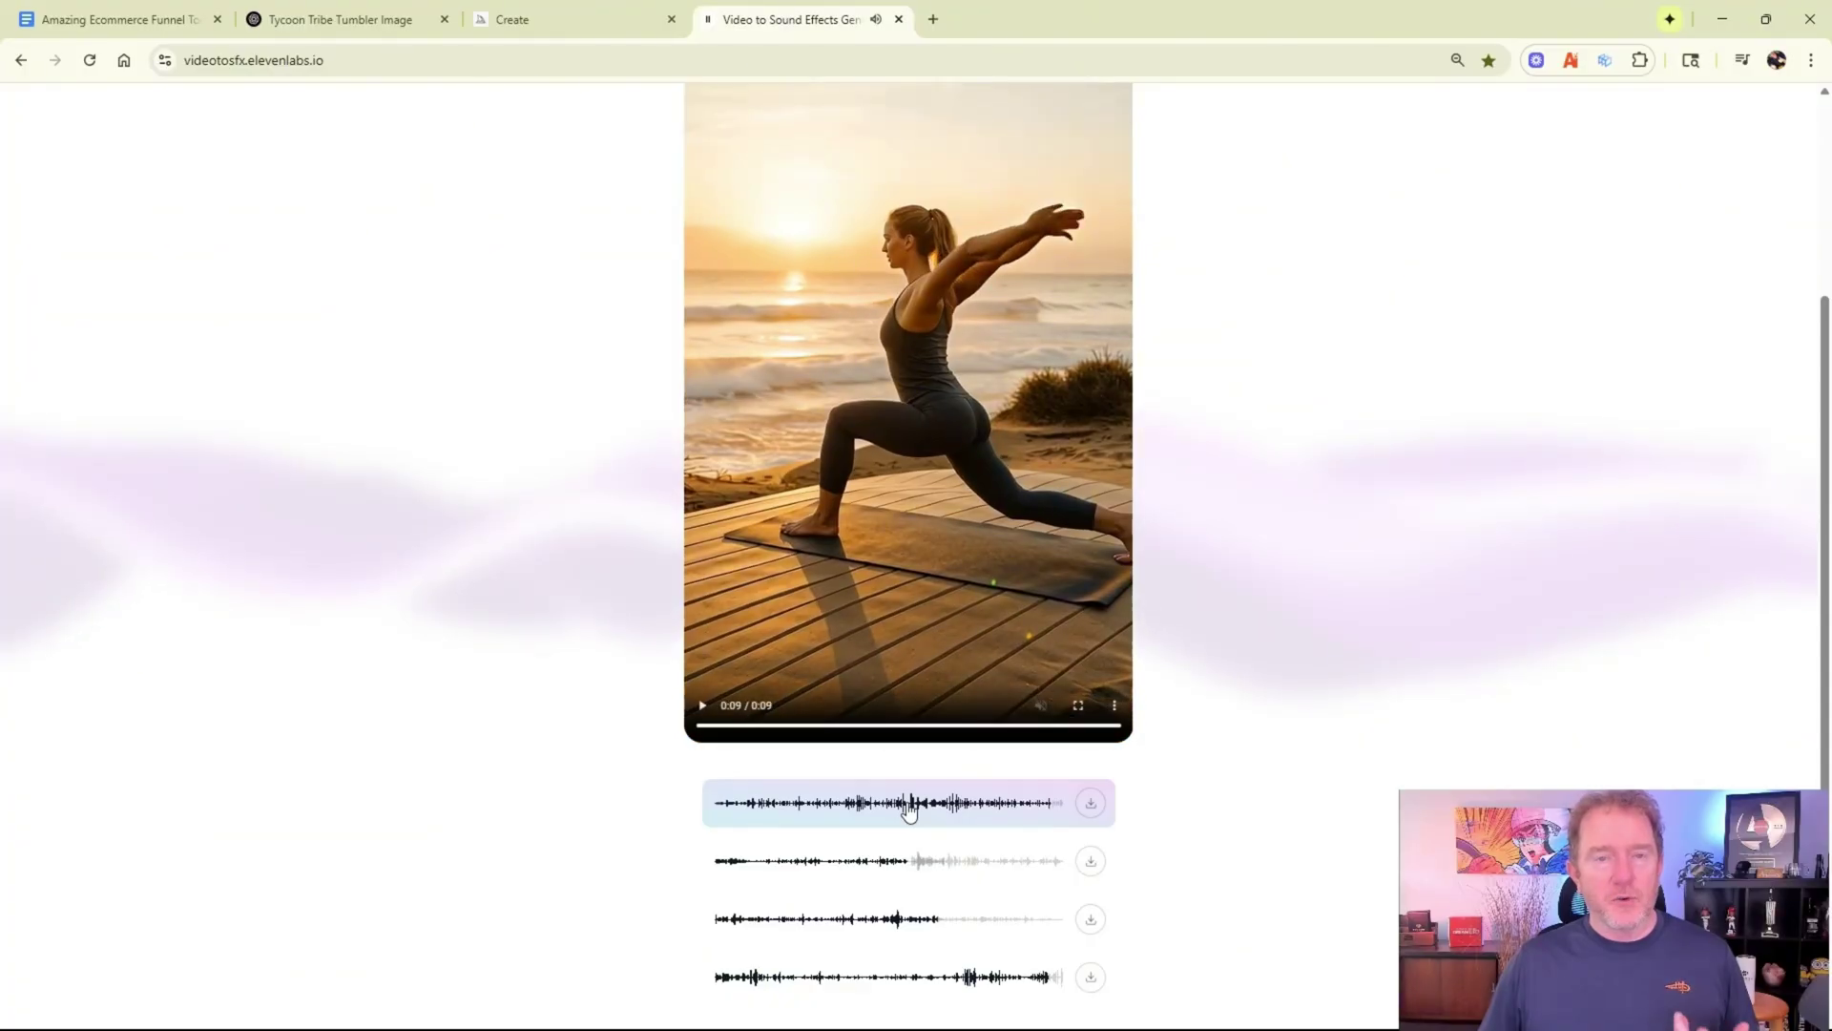
left_click(1090, 806)
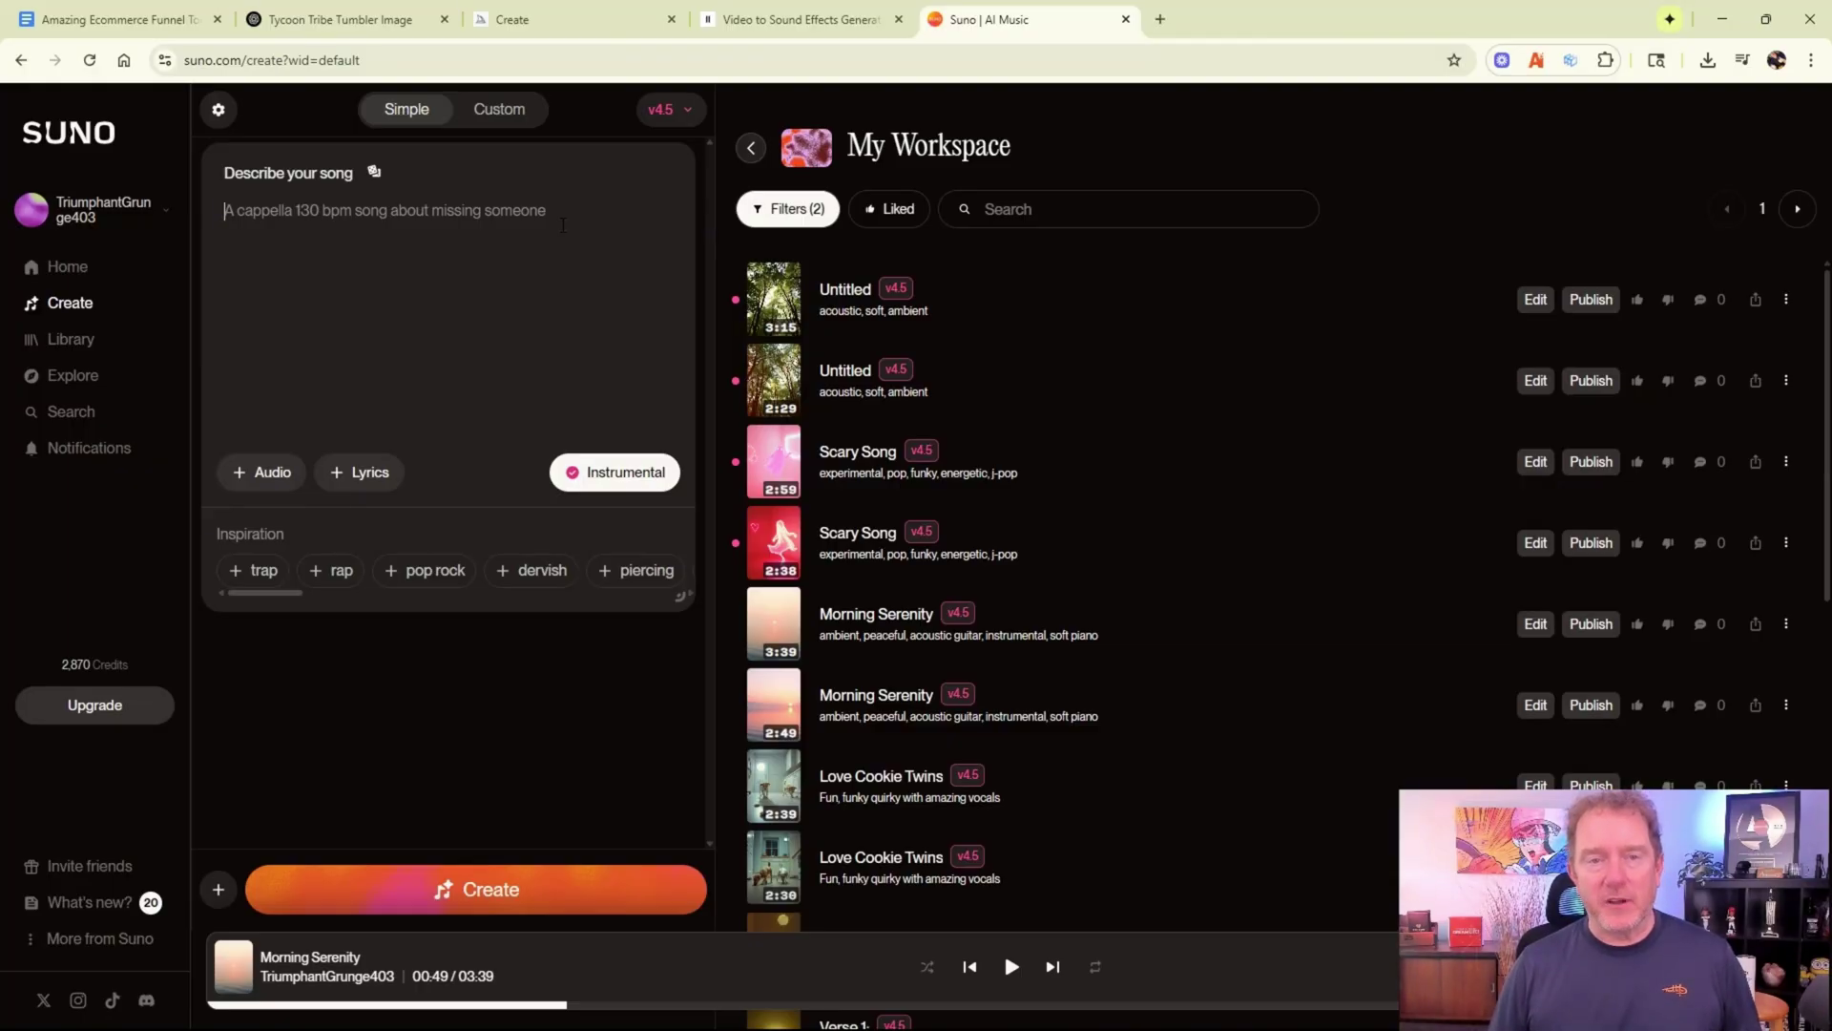
In Suno, enter the song description "ambient, peaceful, acoustic guitar, instrumental, soft piano"
left_click(563, 225)
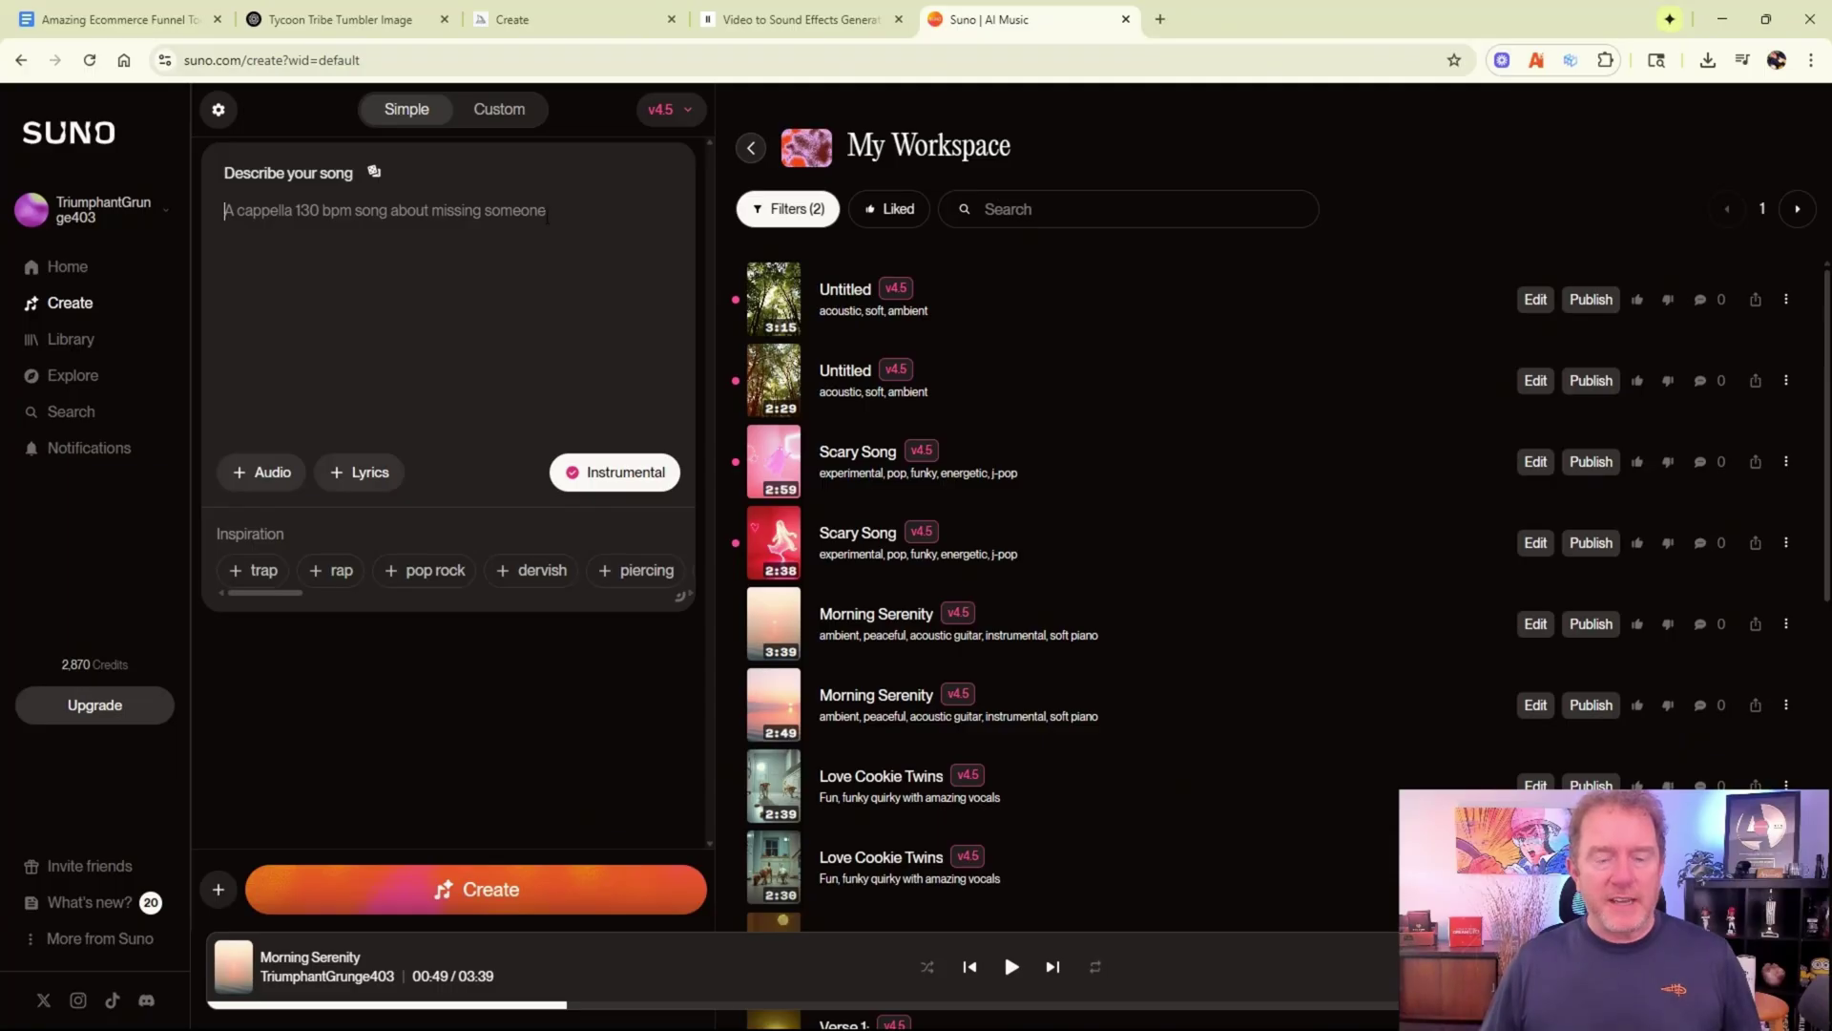
type("ambient, peaceful, acoustic guitar, instrumental, soft piano")
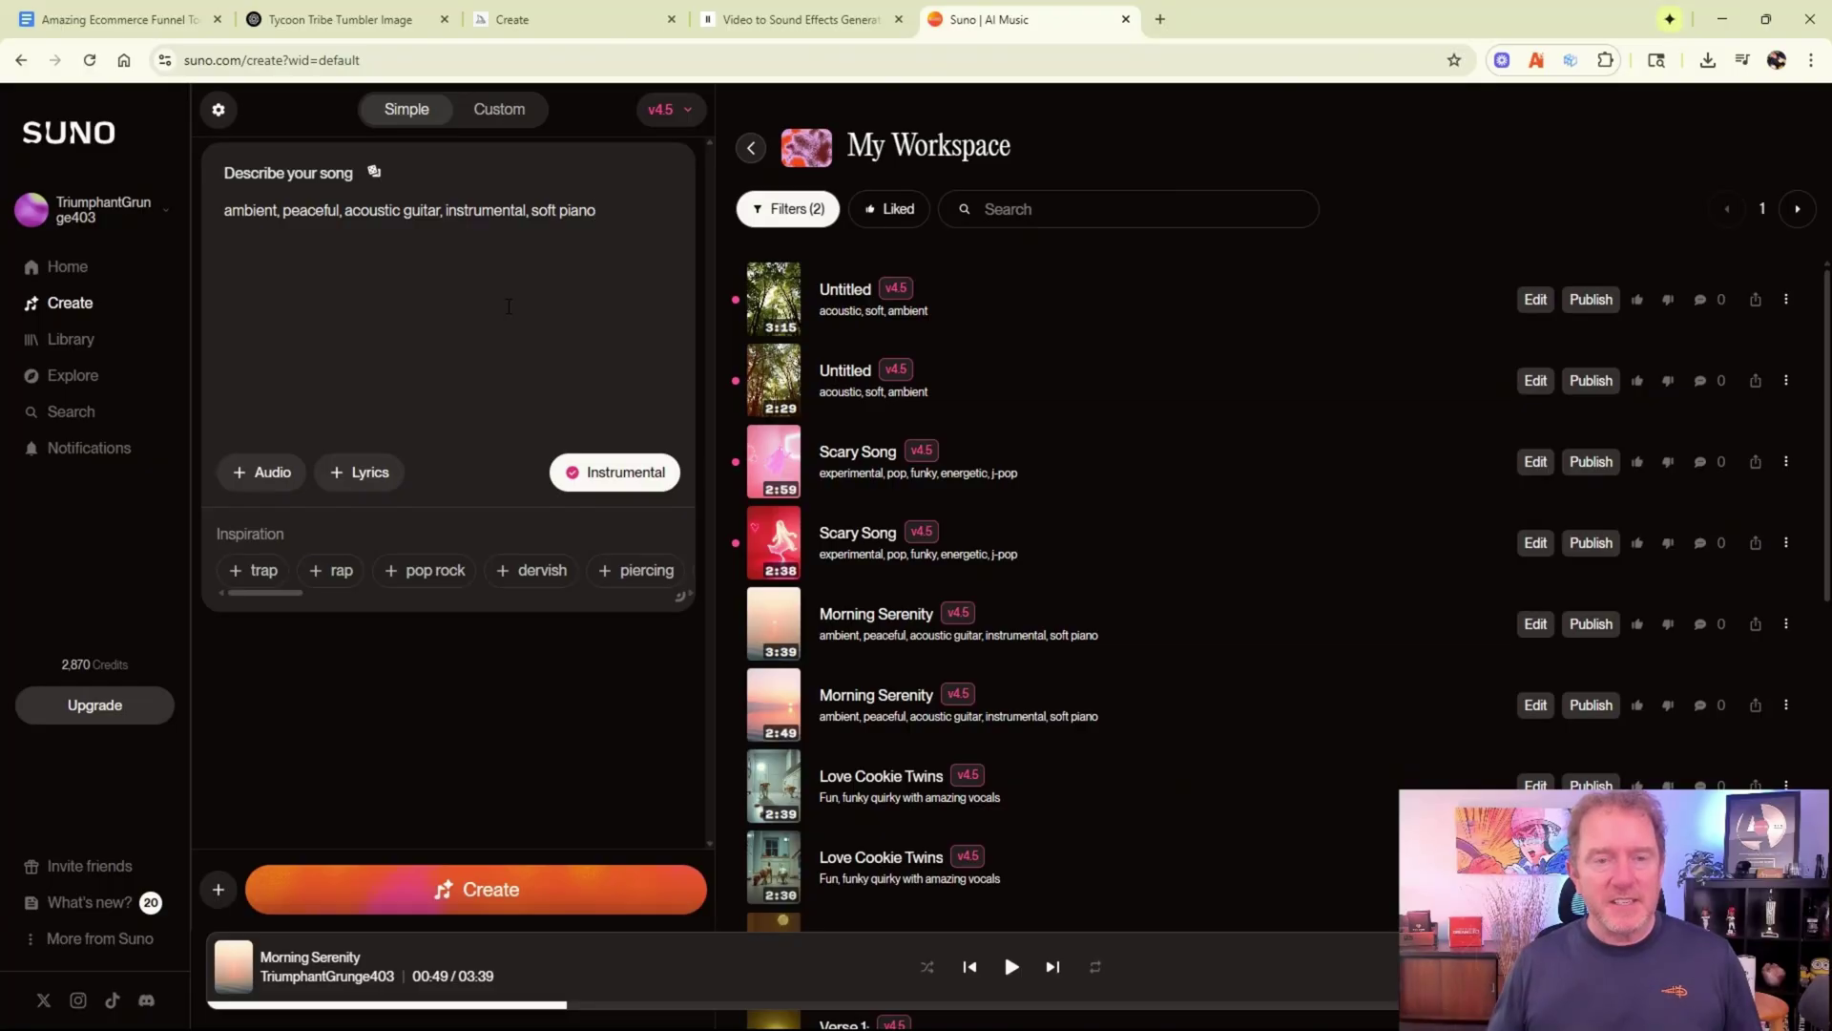
Listen to the two existing Morning Serenity tracks in the workspace
scroll(770, 291, "down", 3)
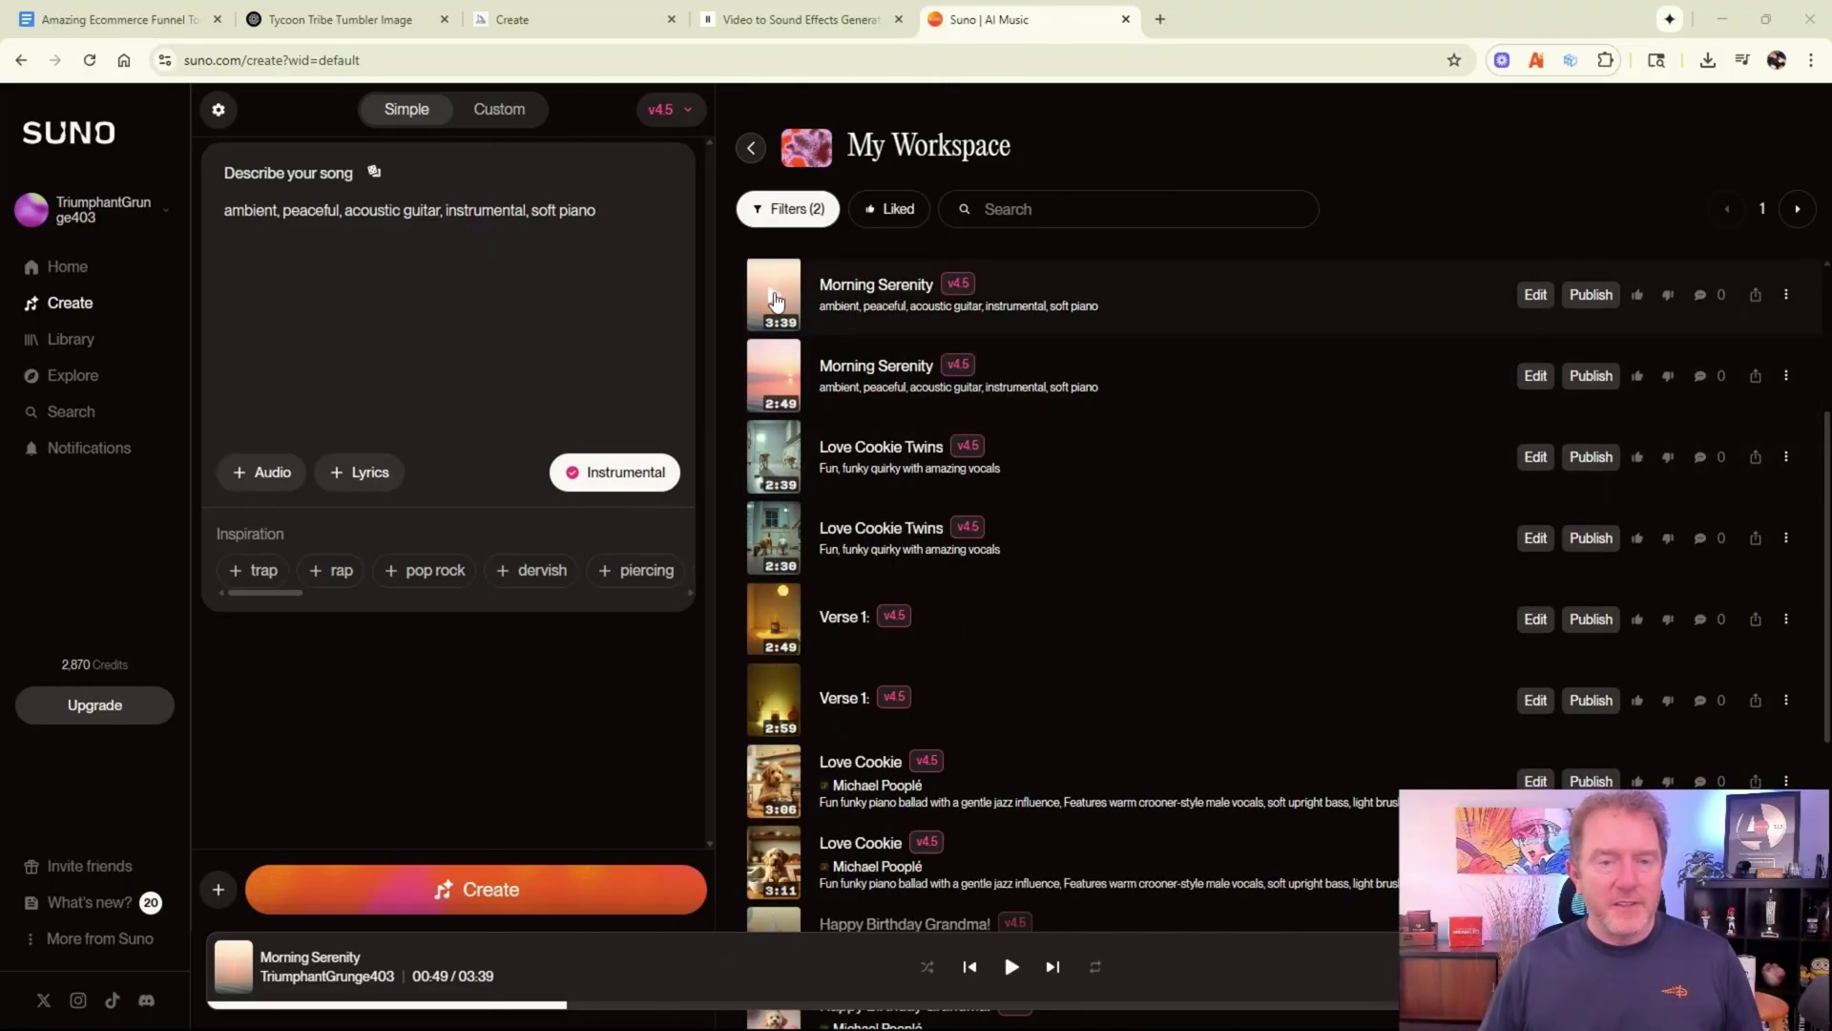
left_click(775, 302)
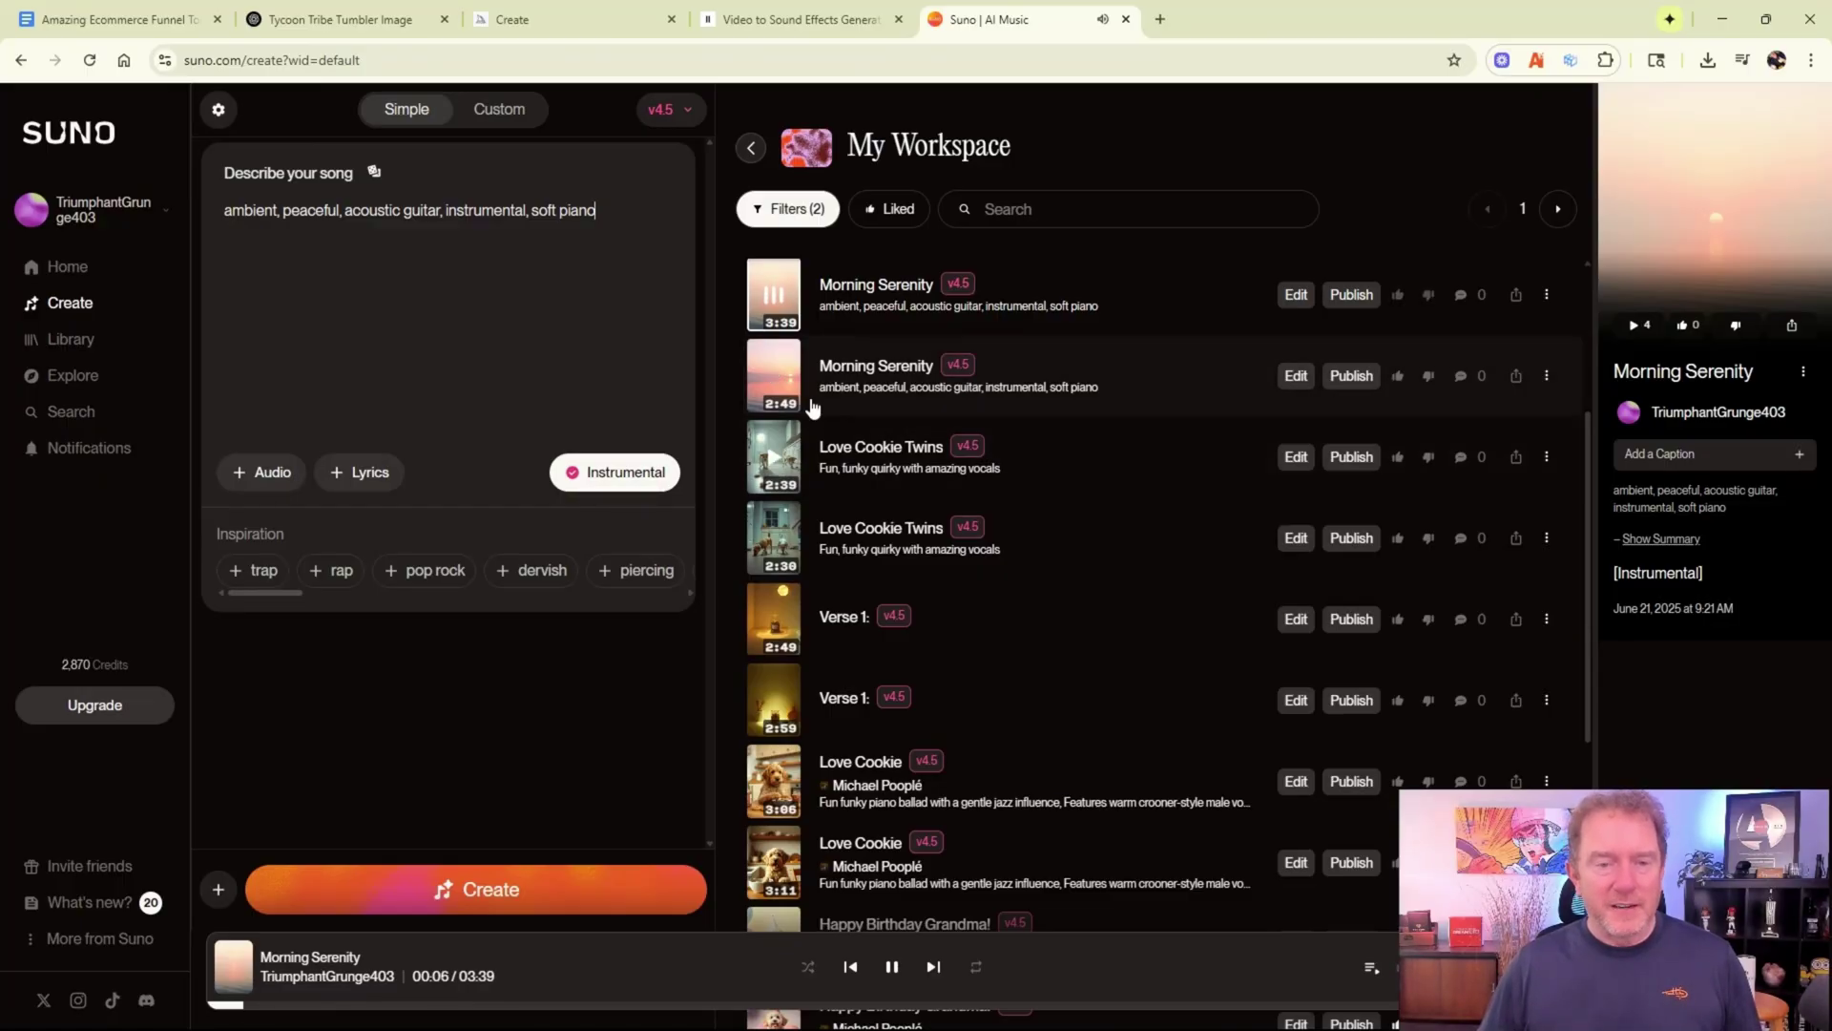
left_click(773, 377)
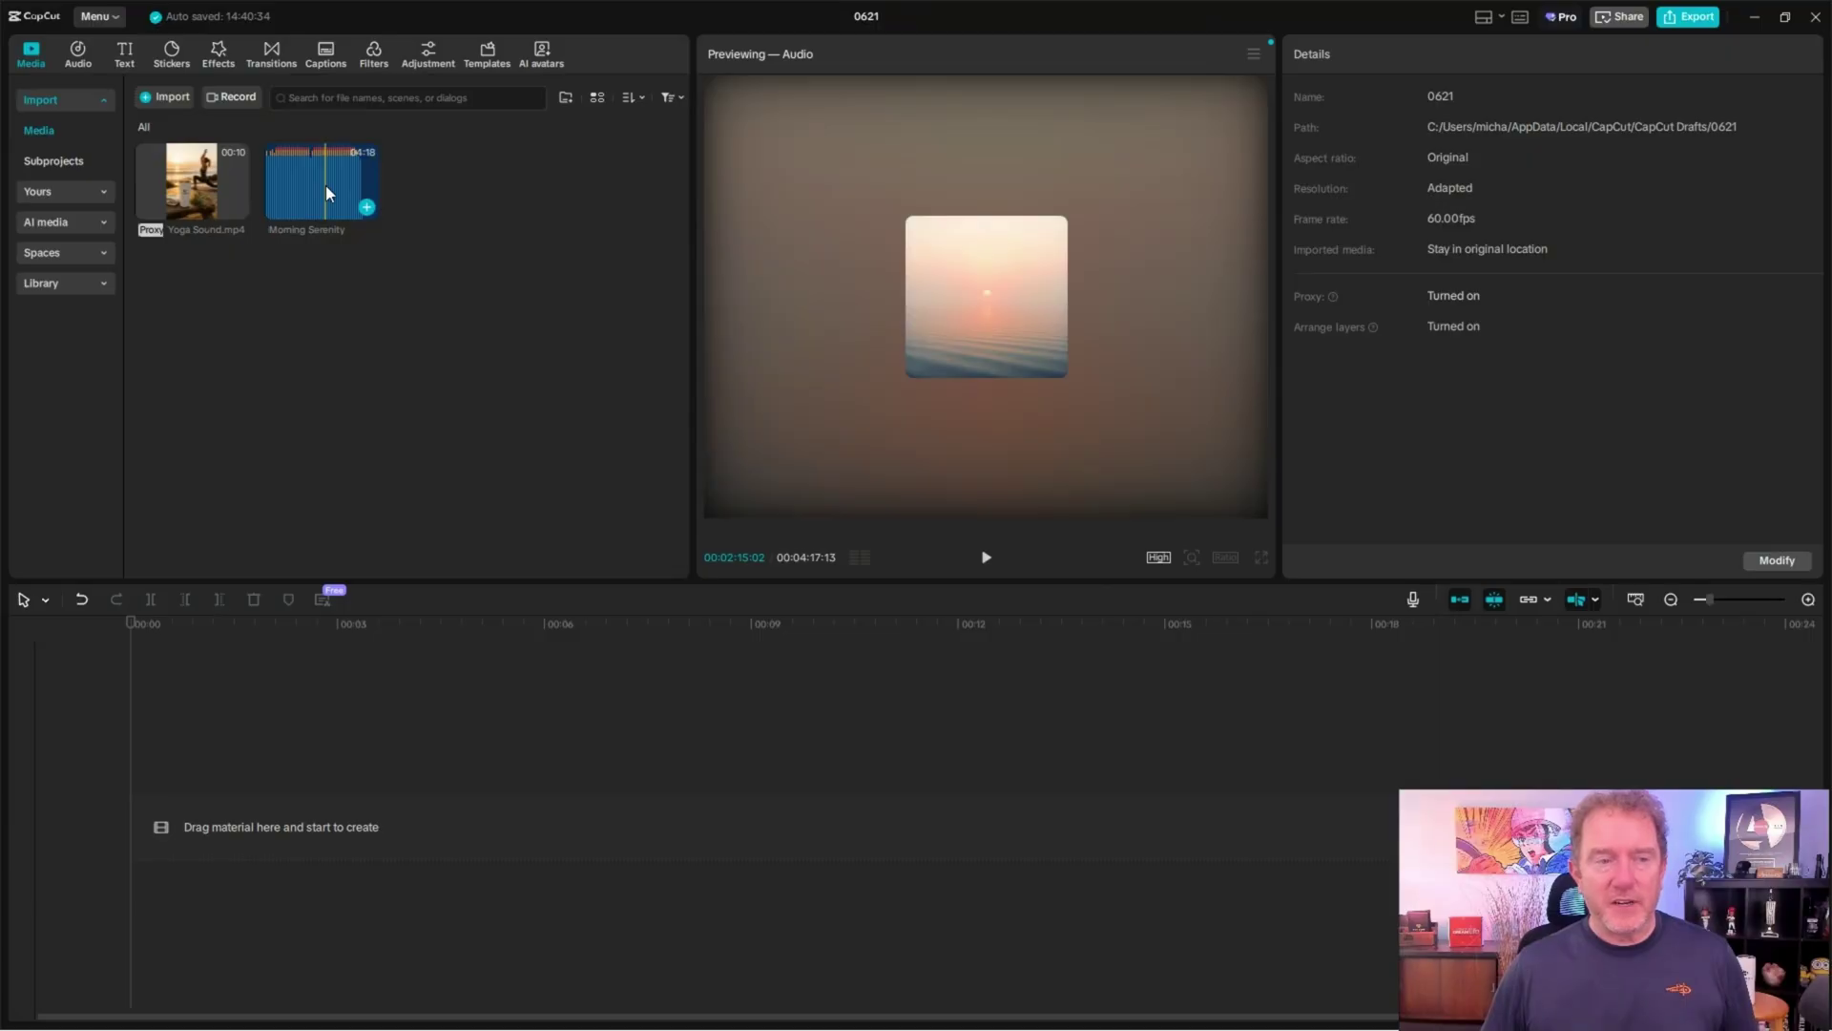
In CapCut, add Yoga Sound.mp4 to the timeline and play part of it to check its sound
left_click(237, 207)
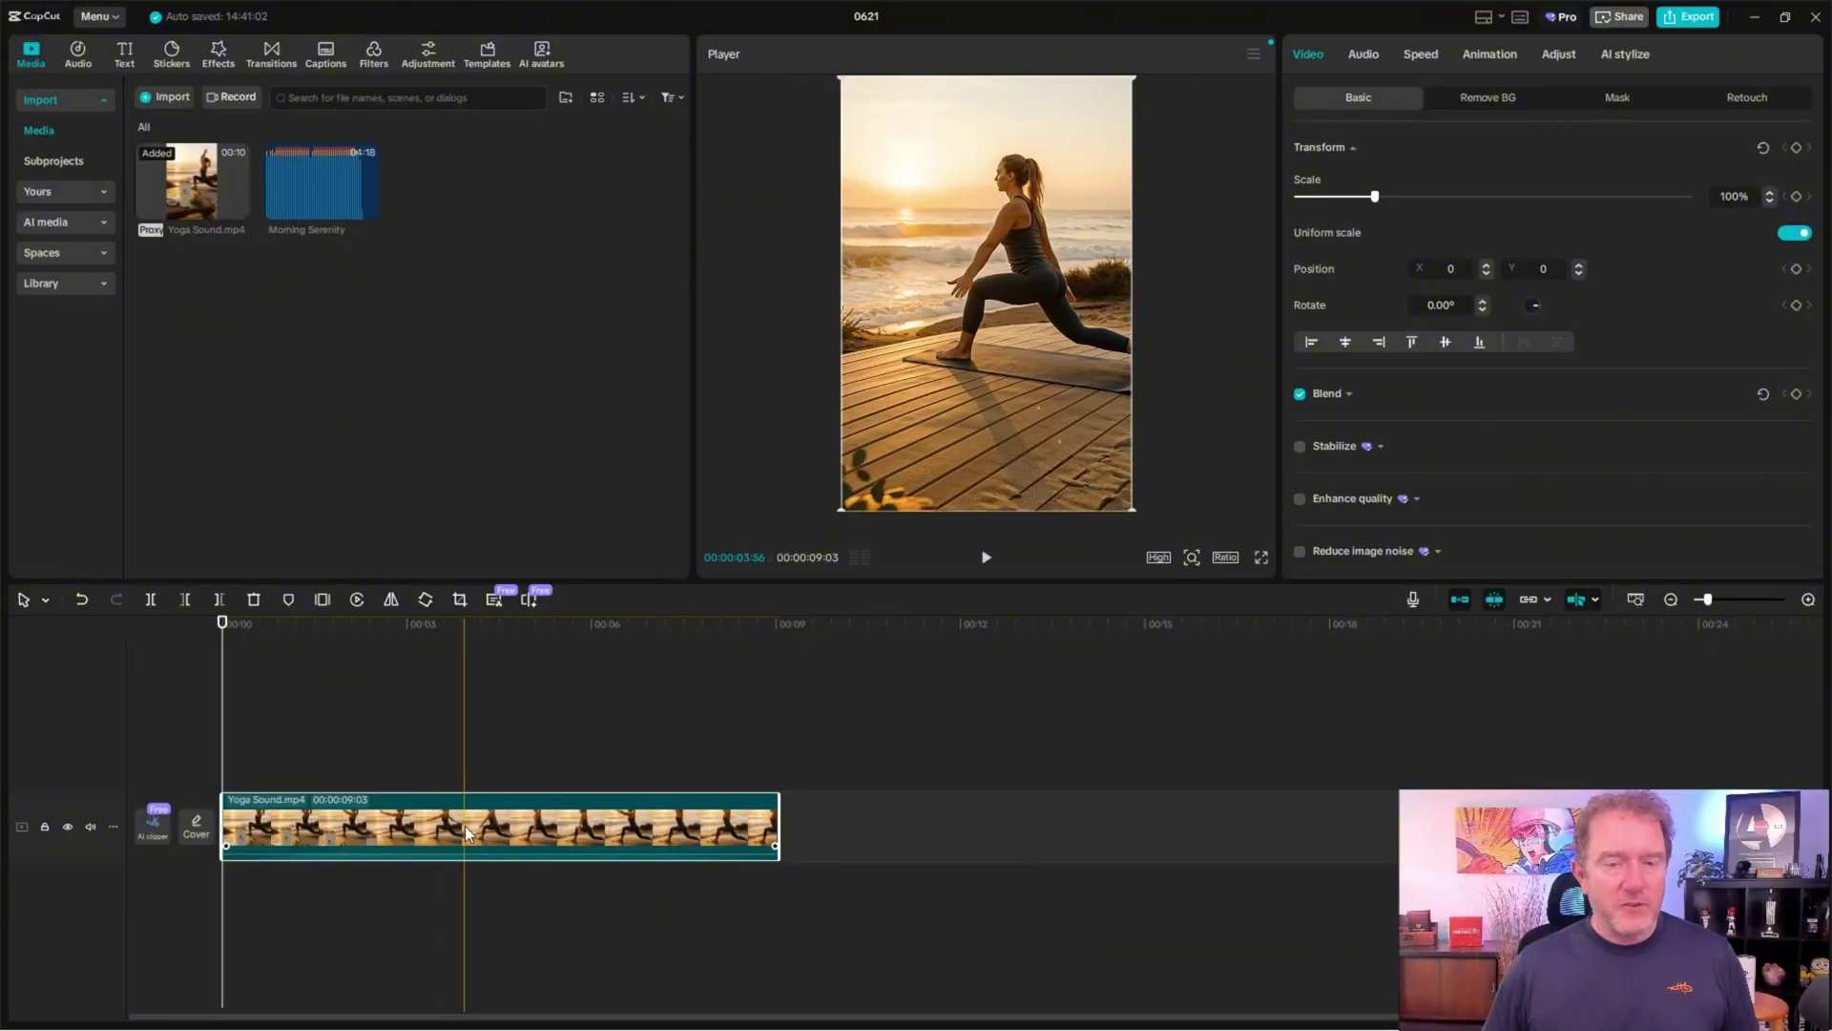
left_click(986, 558)
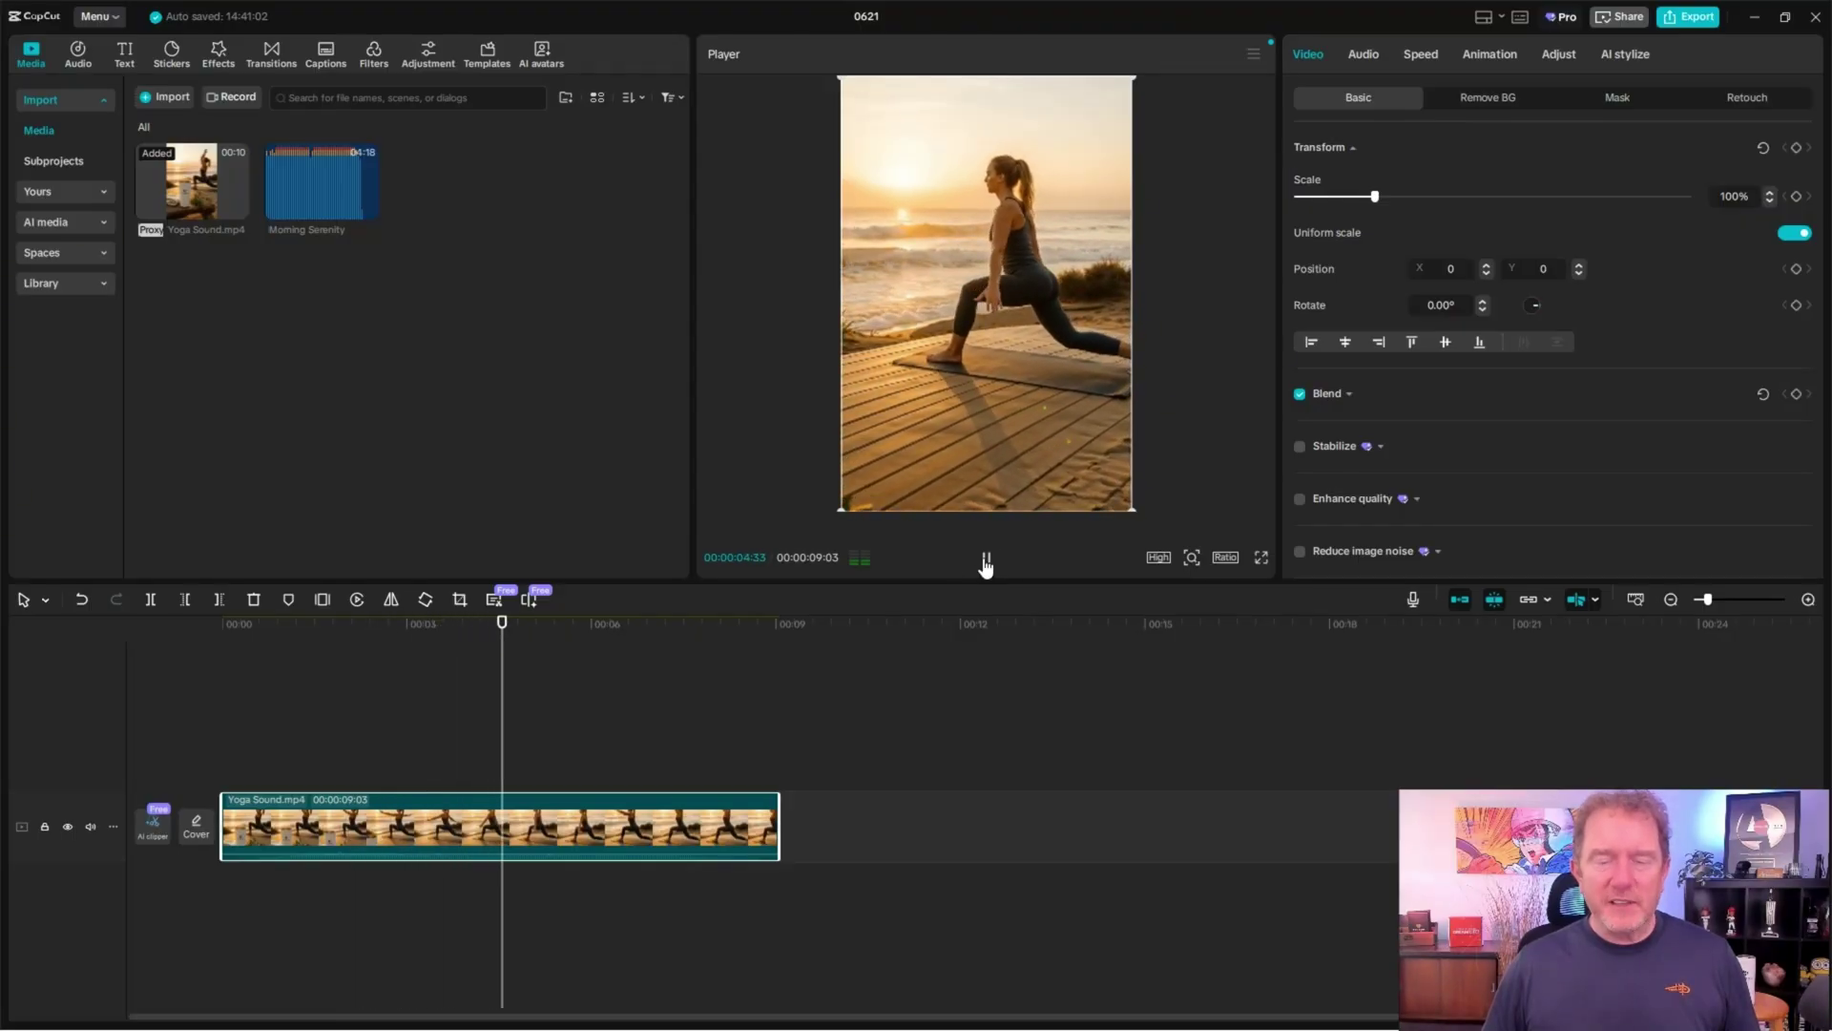
left_click(986, 558)
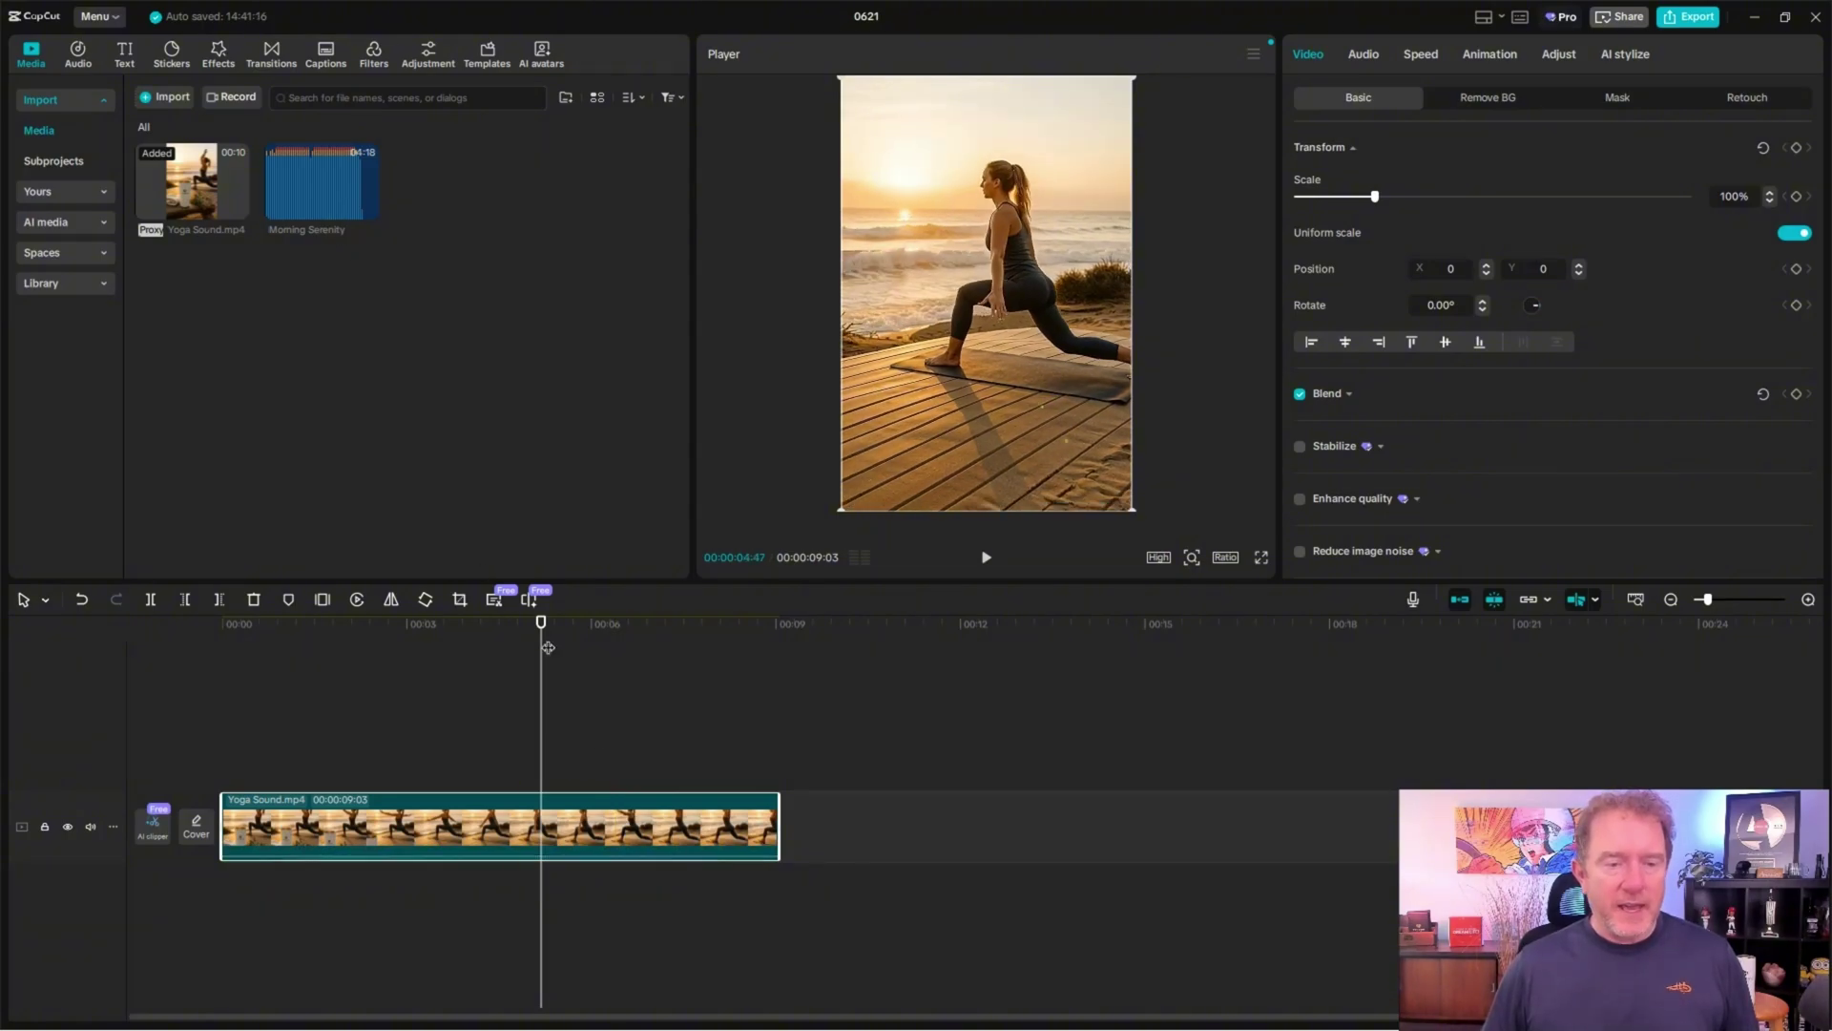
Add the Morning Serenity music to the timeline and move it to start together with the video clip
left_click(366, 215)
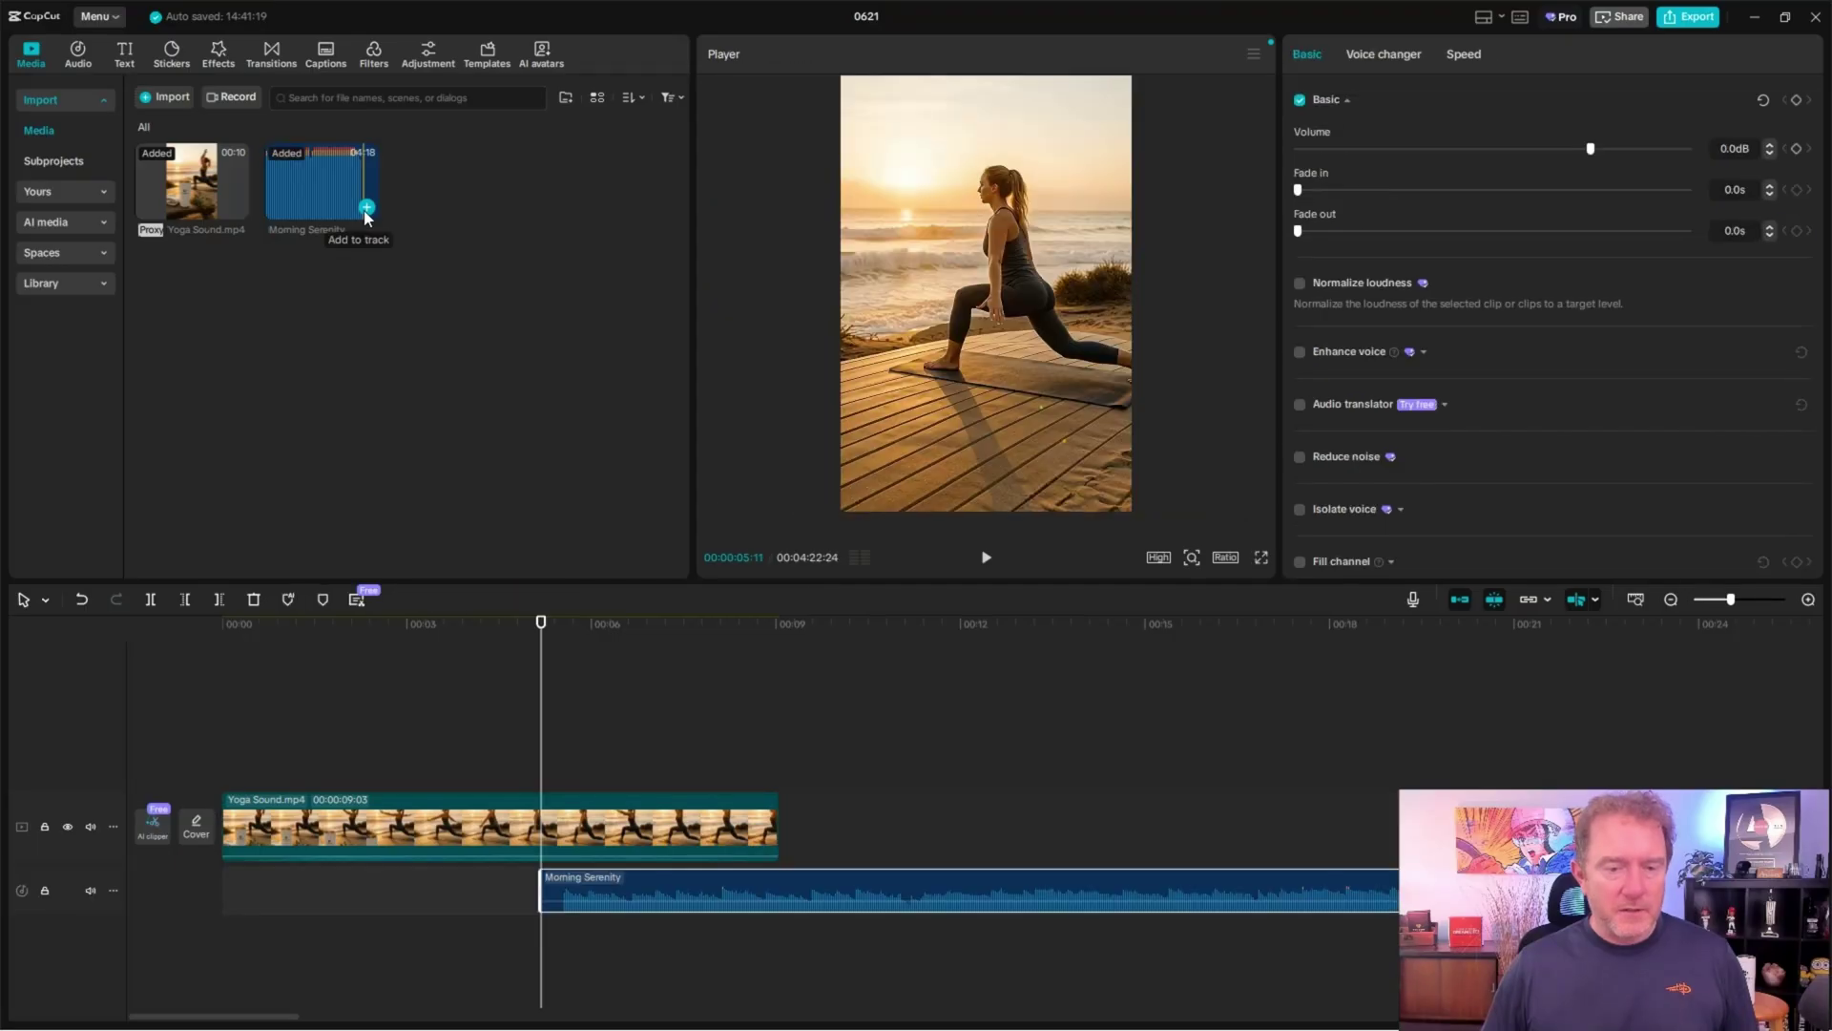
left_click_drag(993, 914, 569, 909)
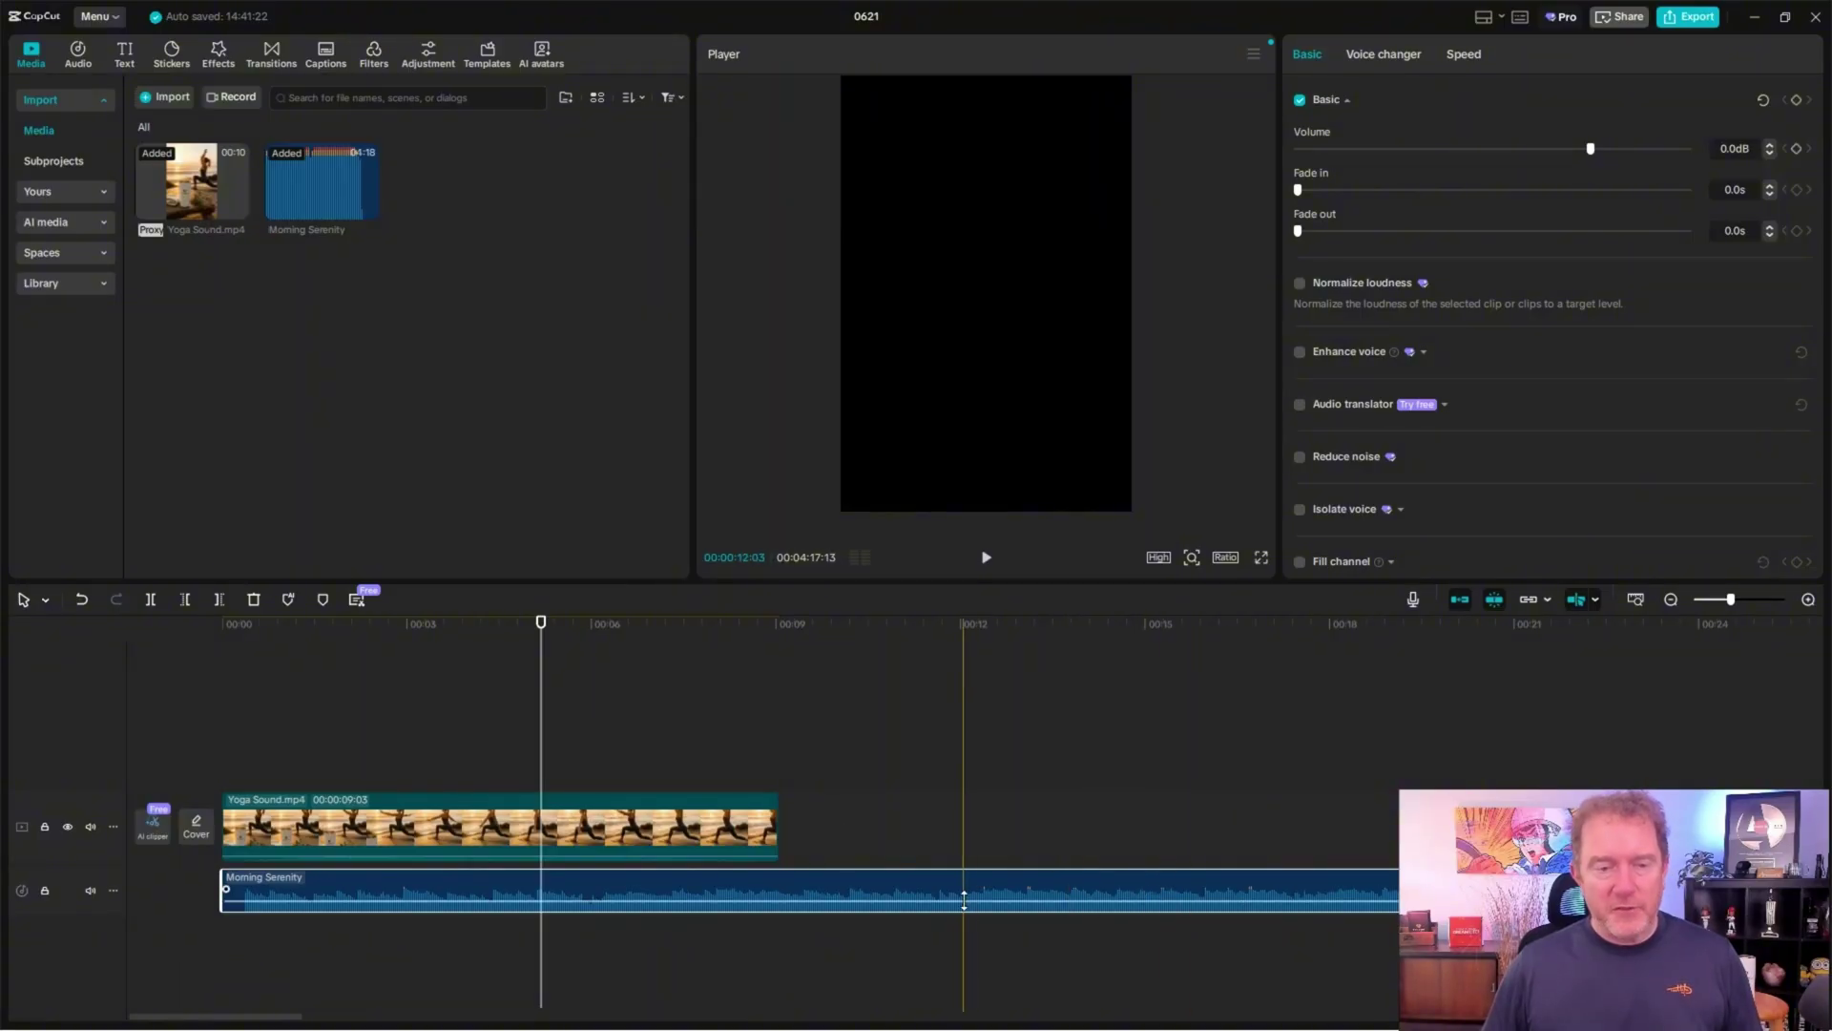
Trim the end of the Morning Serenity music to match the end of the Yoga Sound.mp4 clip
left_click(1670, 599)
left_click(1669, 599)
left_click(1670, 599)
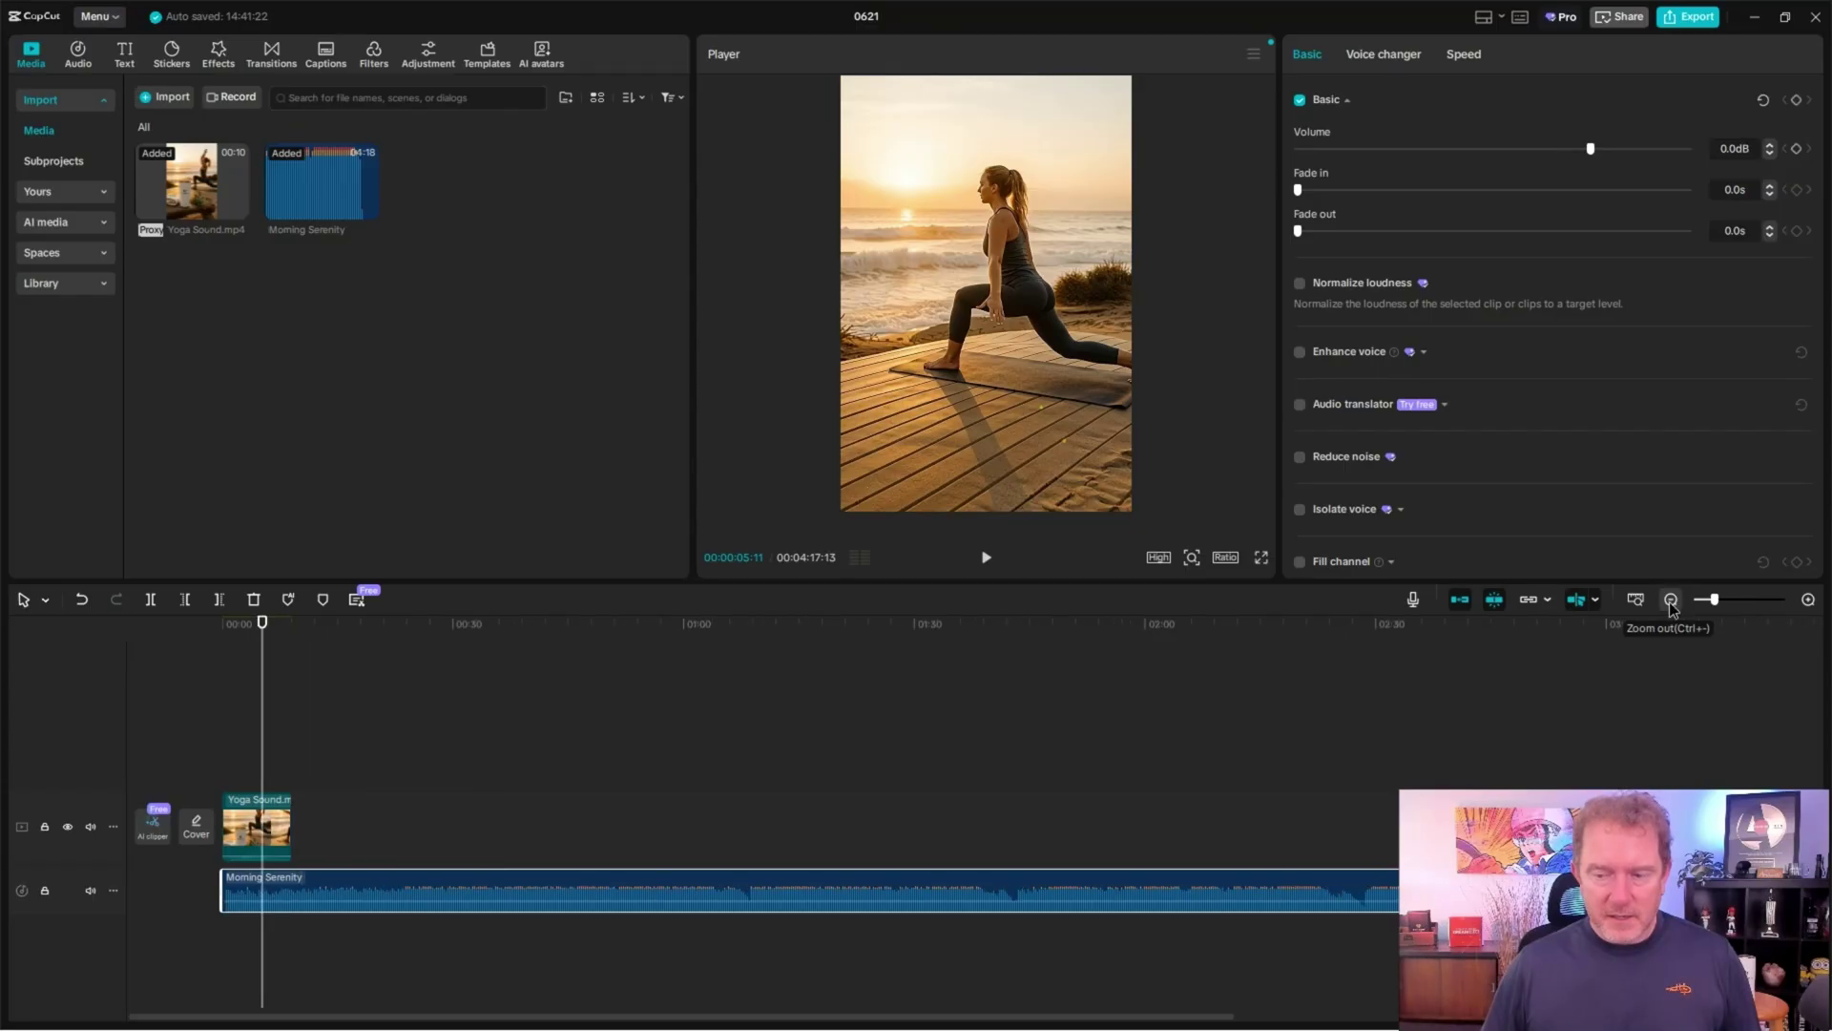
left_click(1670, 599)
left_click_drag(1212, 889, 257, 905)
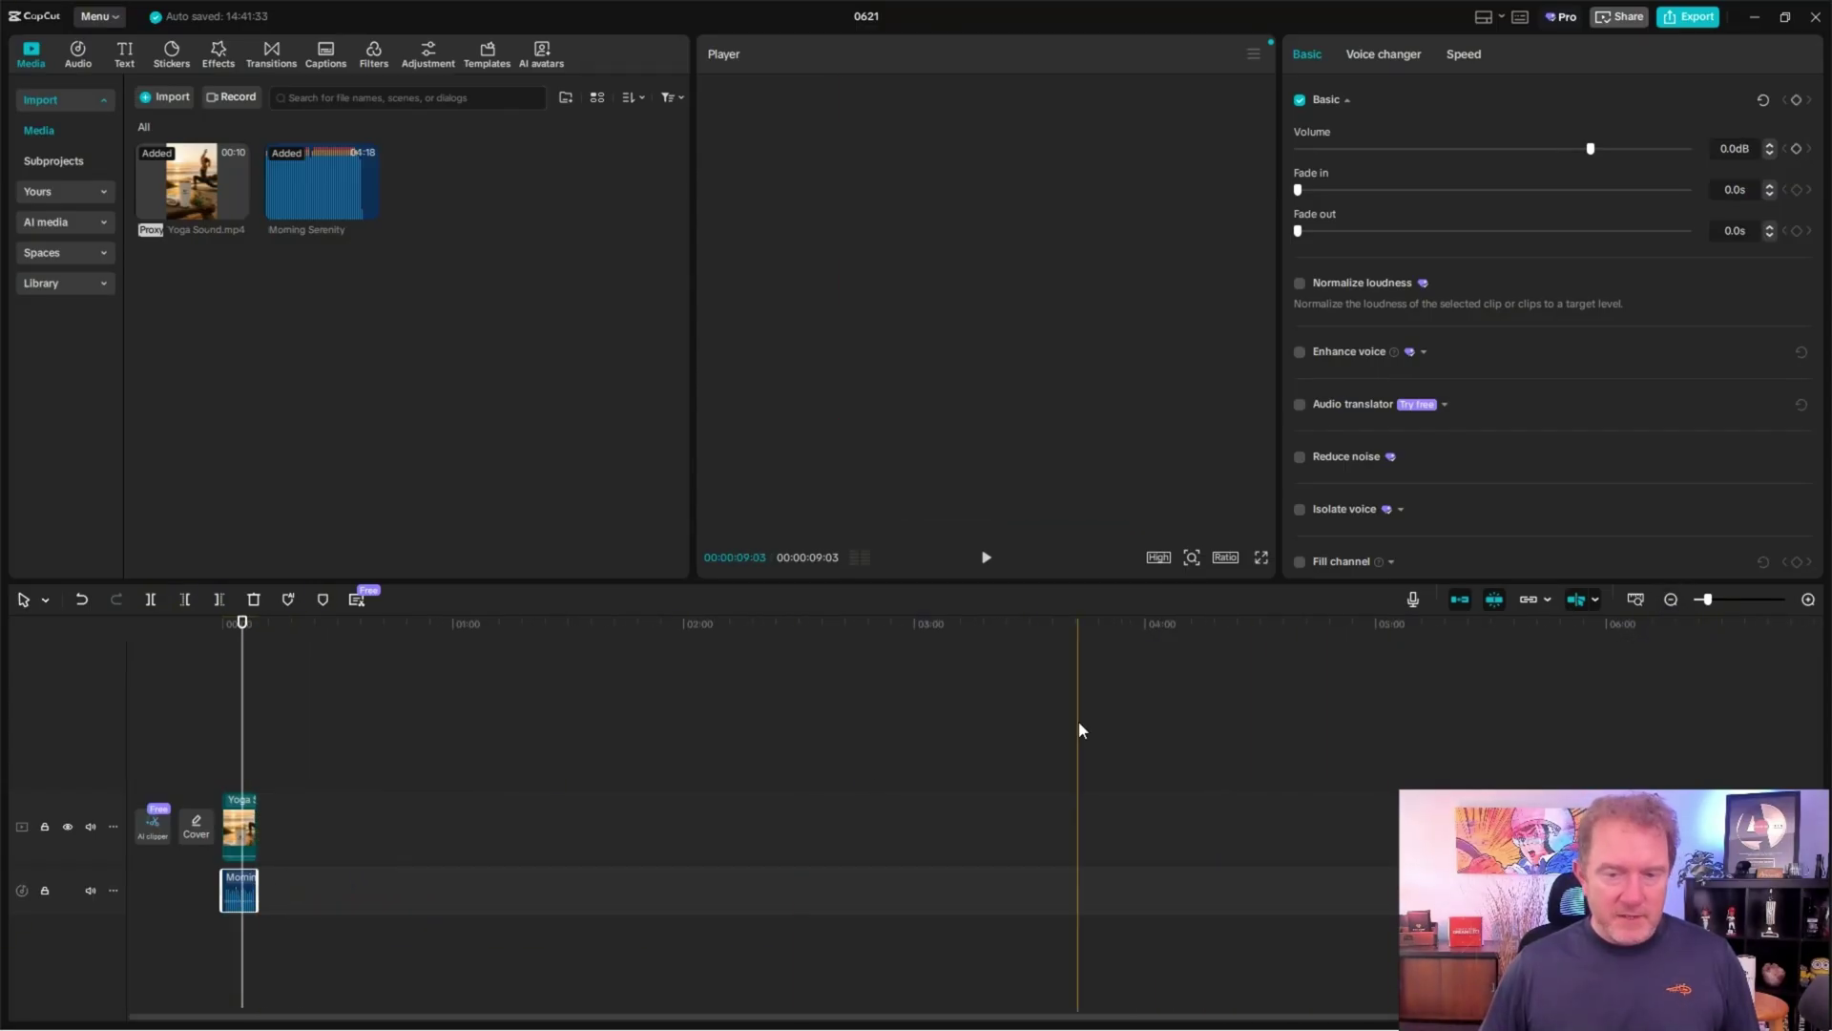
Give the Morning Serenity music a fade-out of 0.9 s
left_click(1808, 600)
left_click(1808, 599)
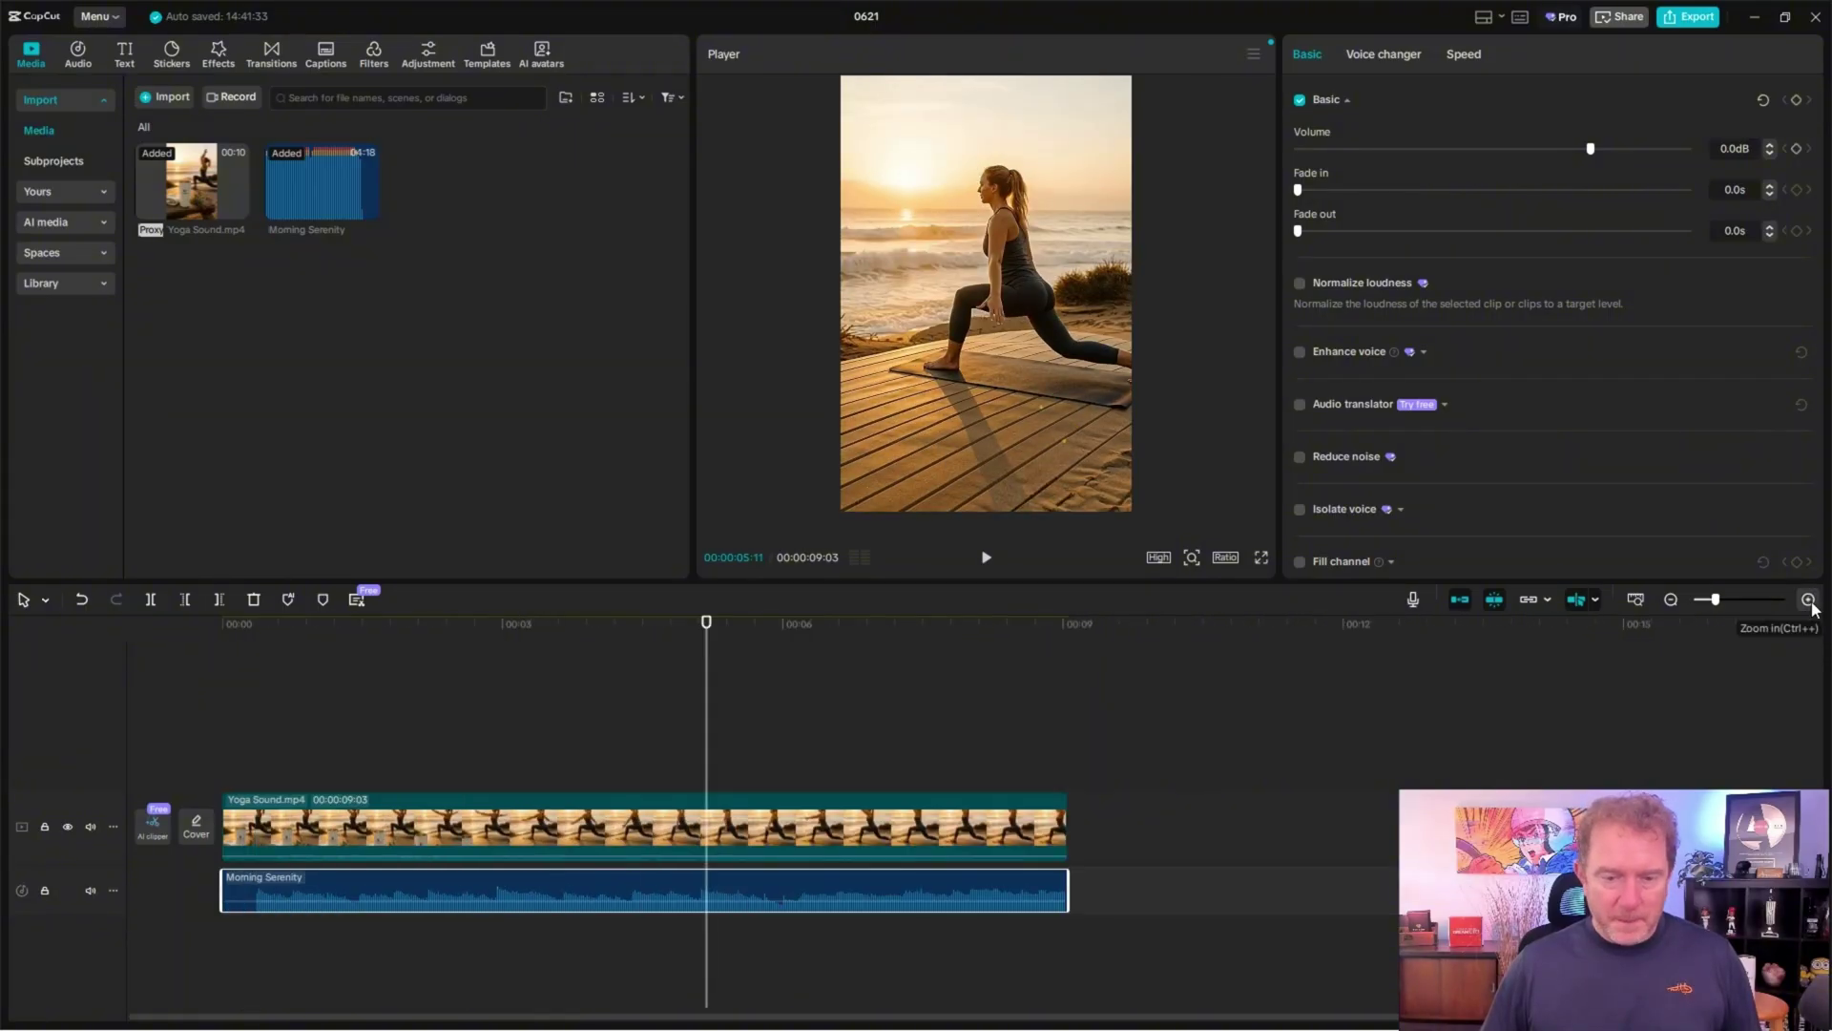
left_click(1808, 600)
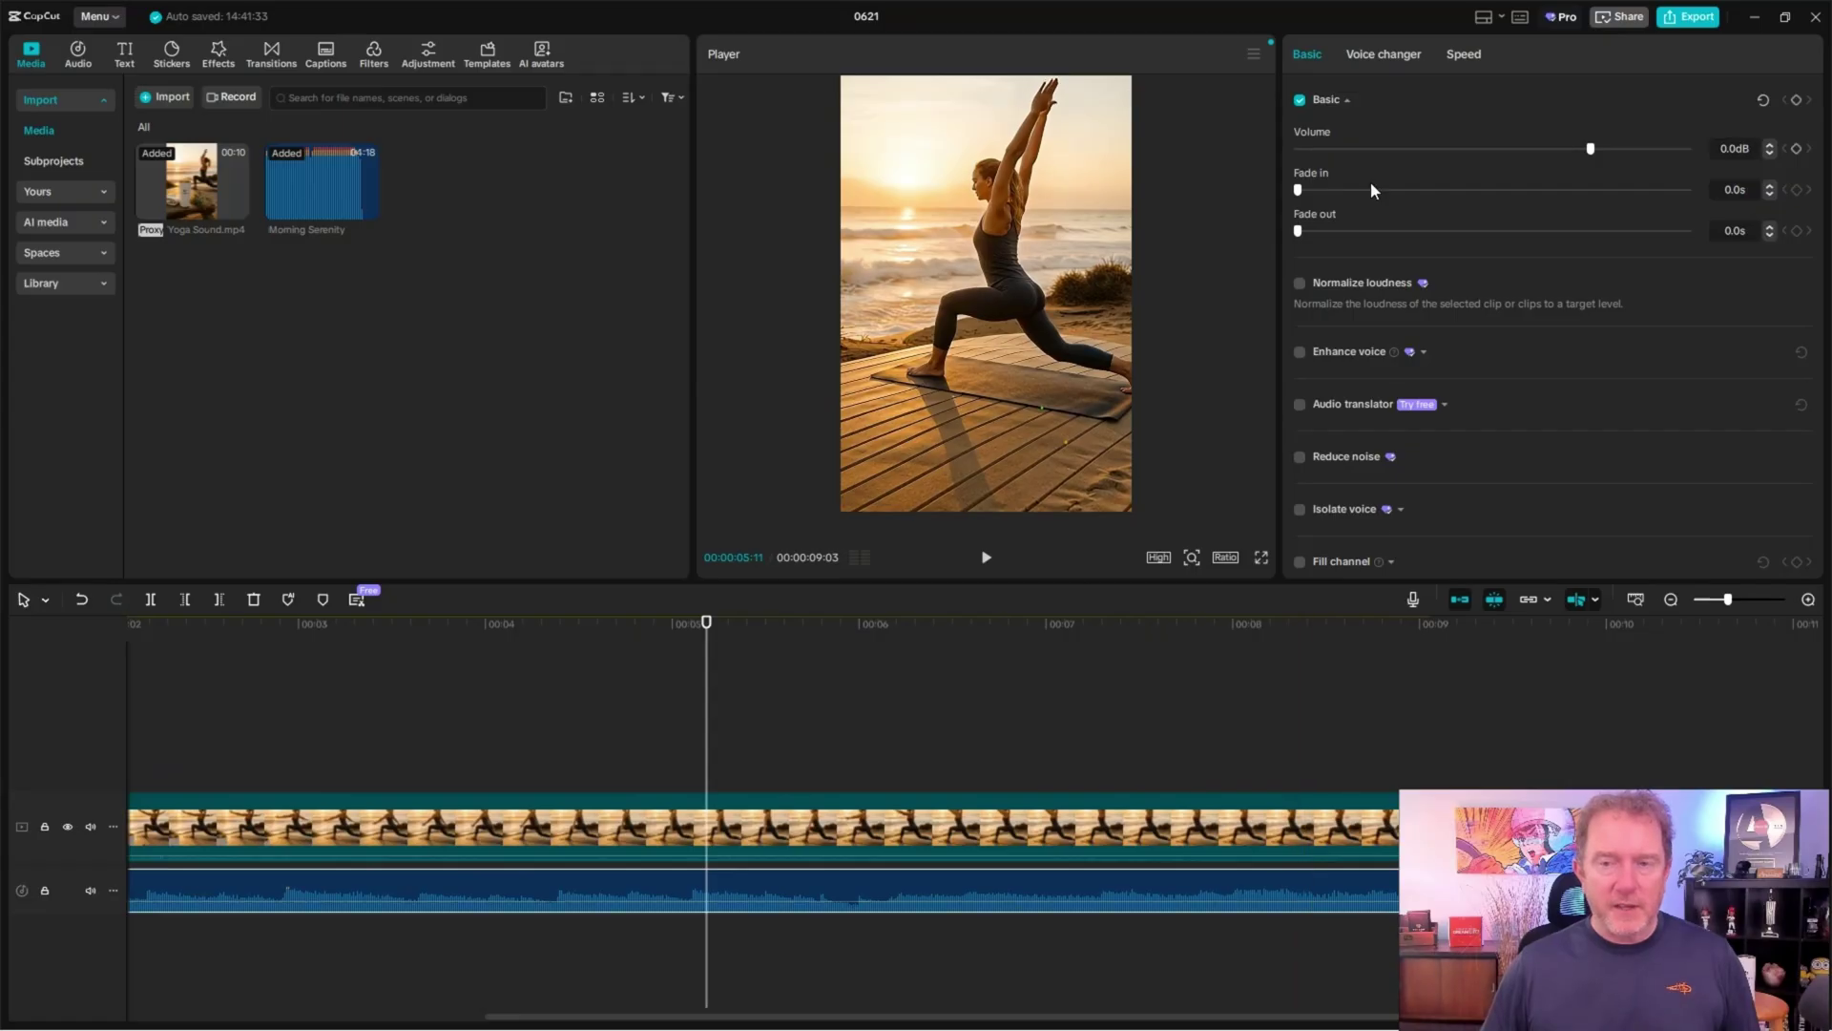
left_click_drag(1298, 231, 1322, 233)
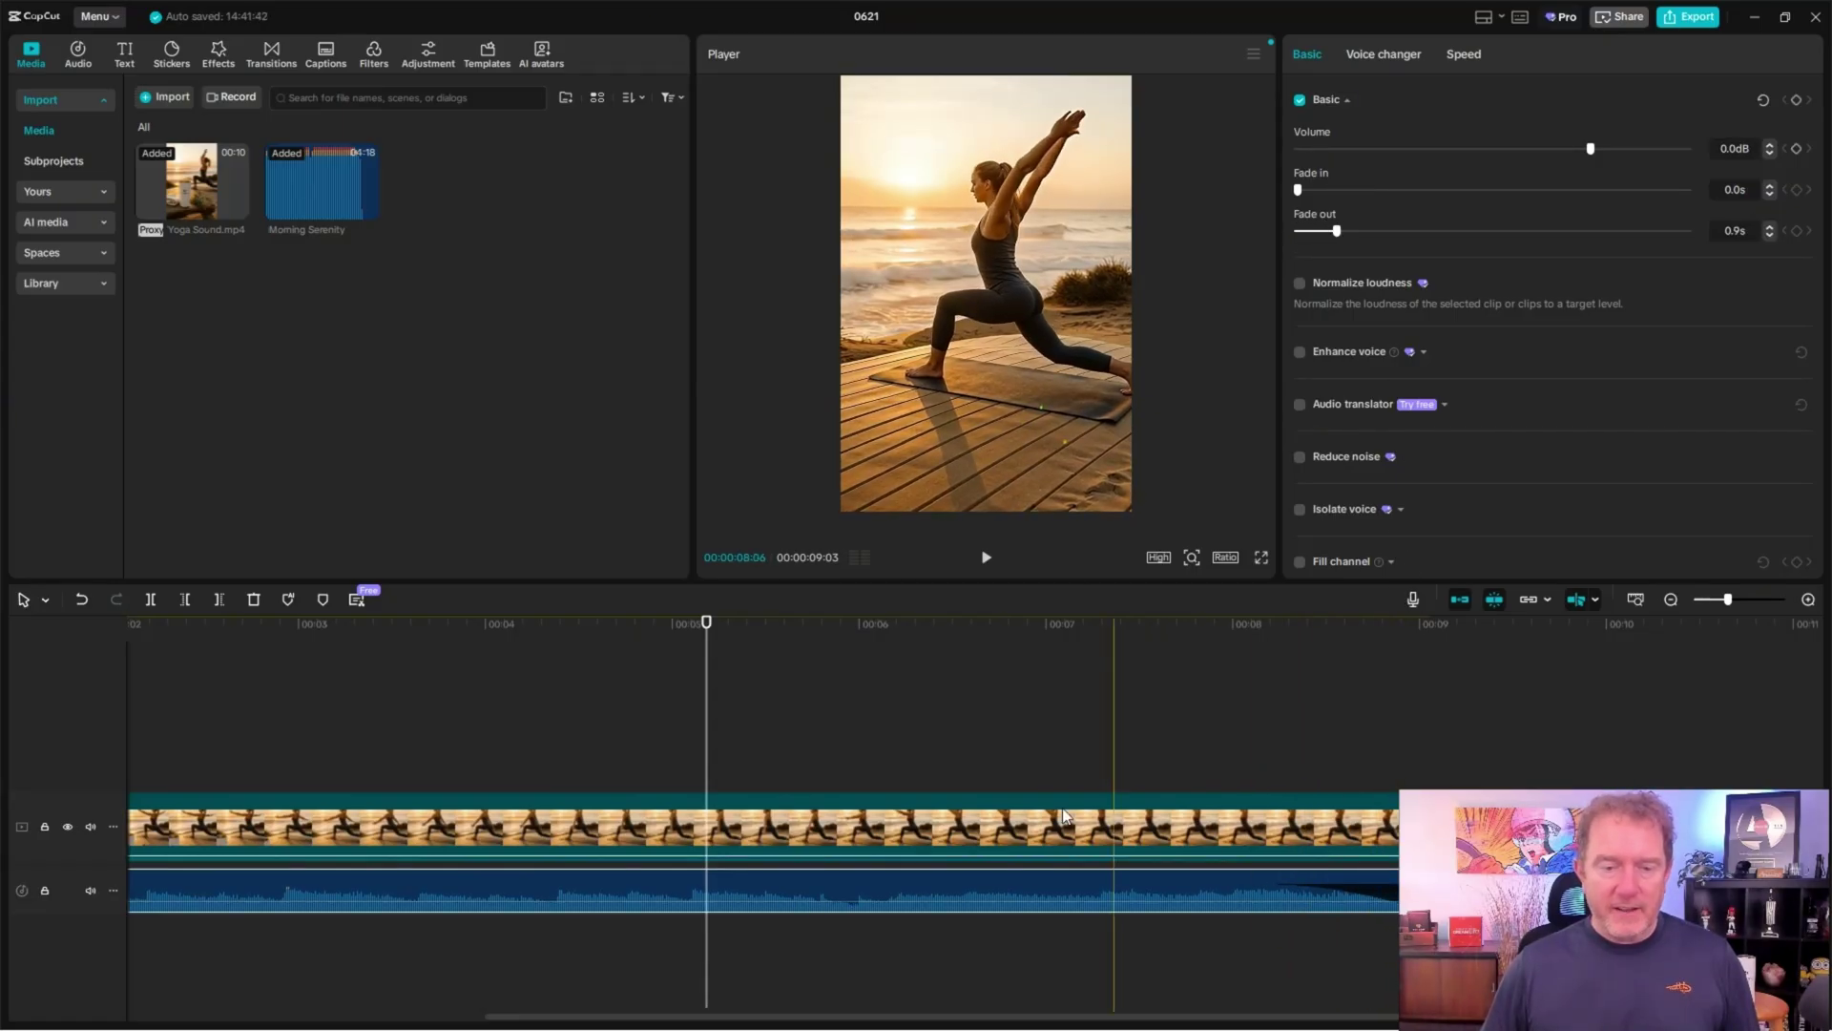
Play the opening seconds of the timeline from the start to check the music against the video's sound
left_click_drag(708, 624, 61, 655)
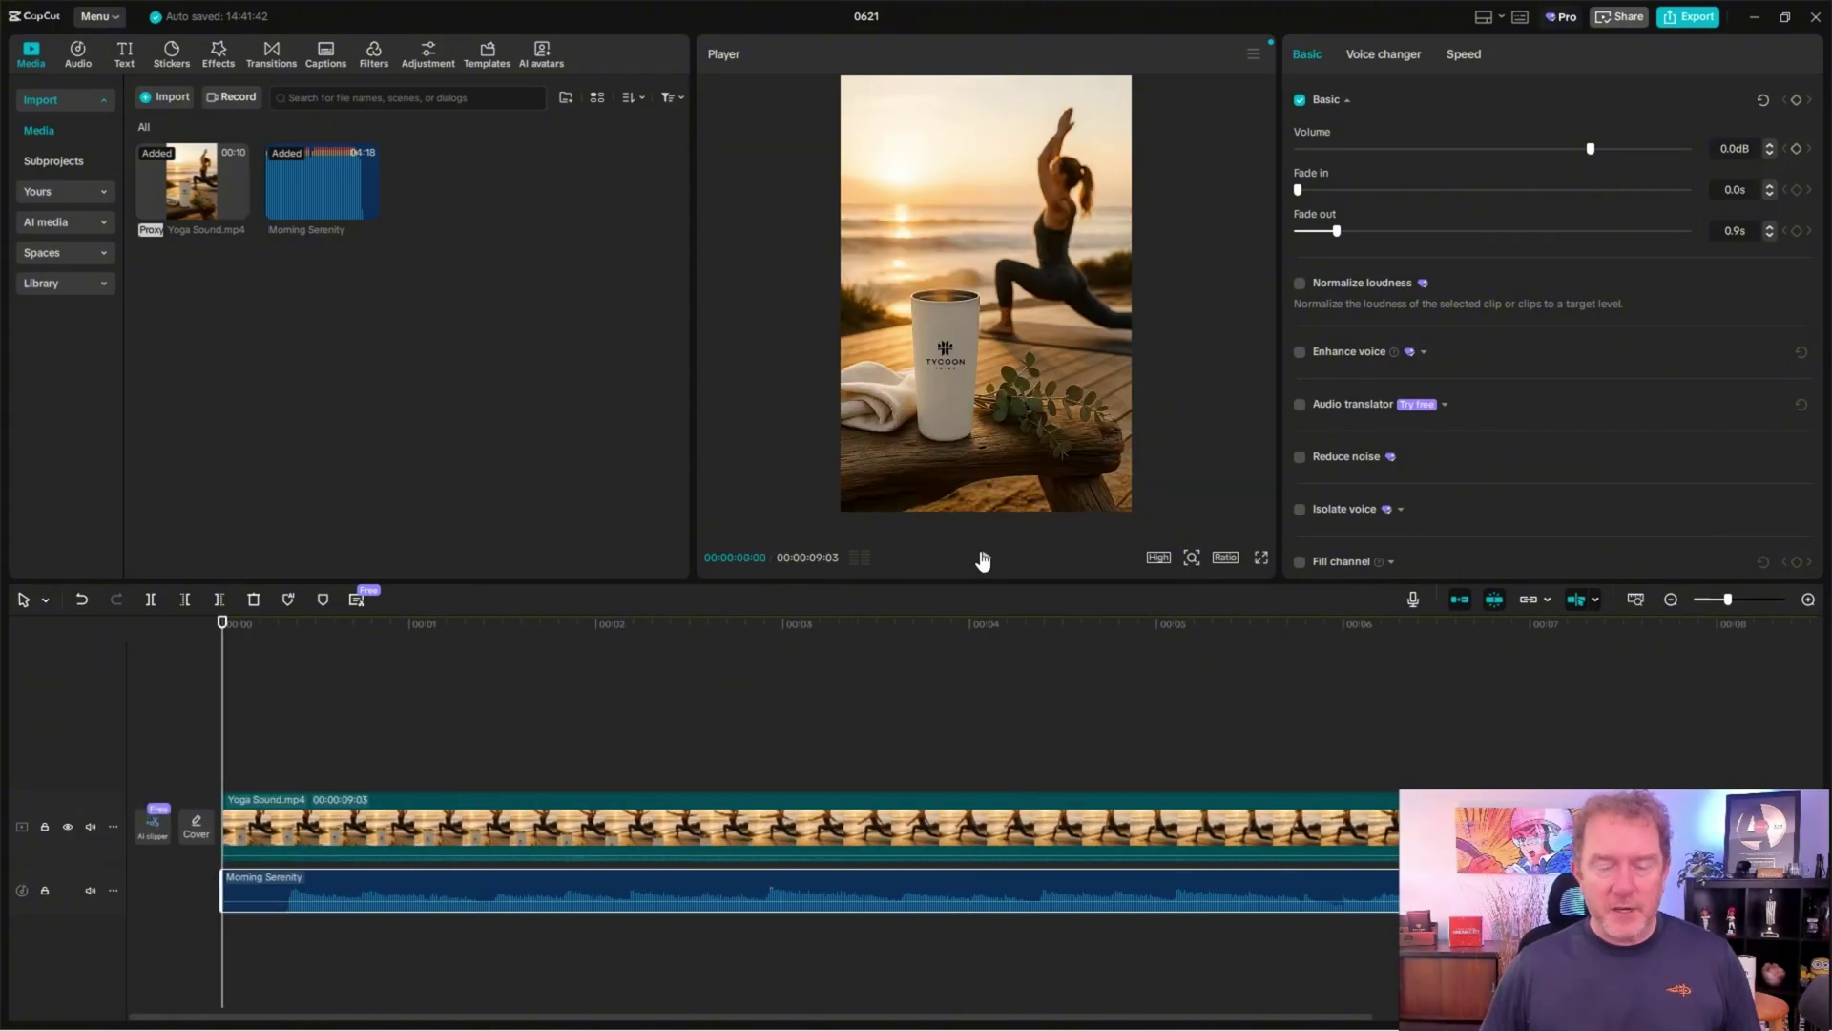
left_click(984, 559)
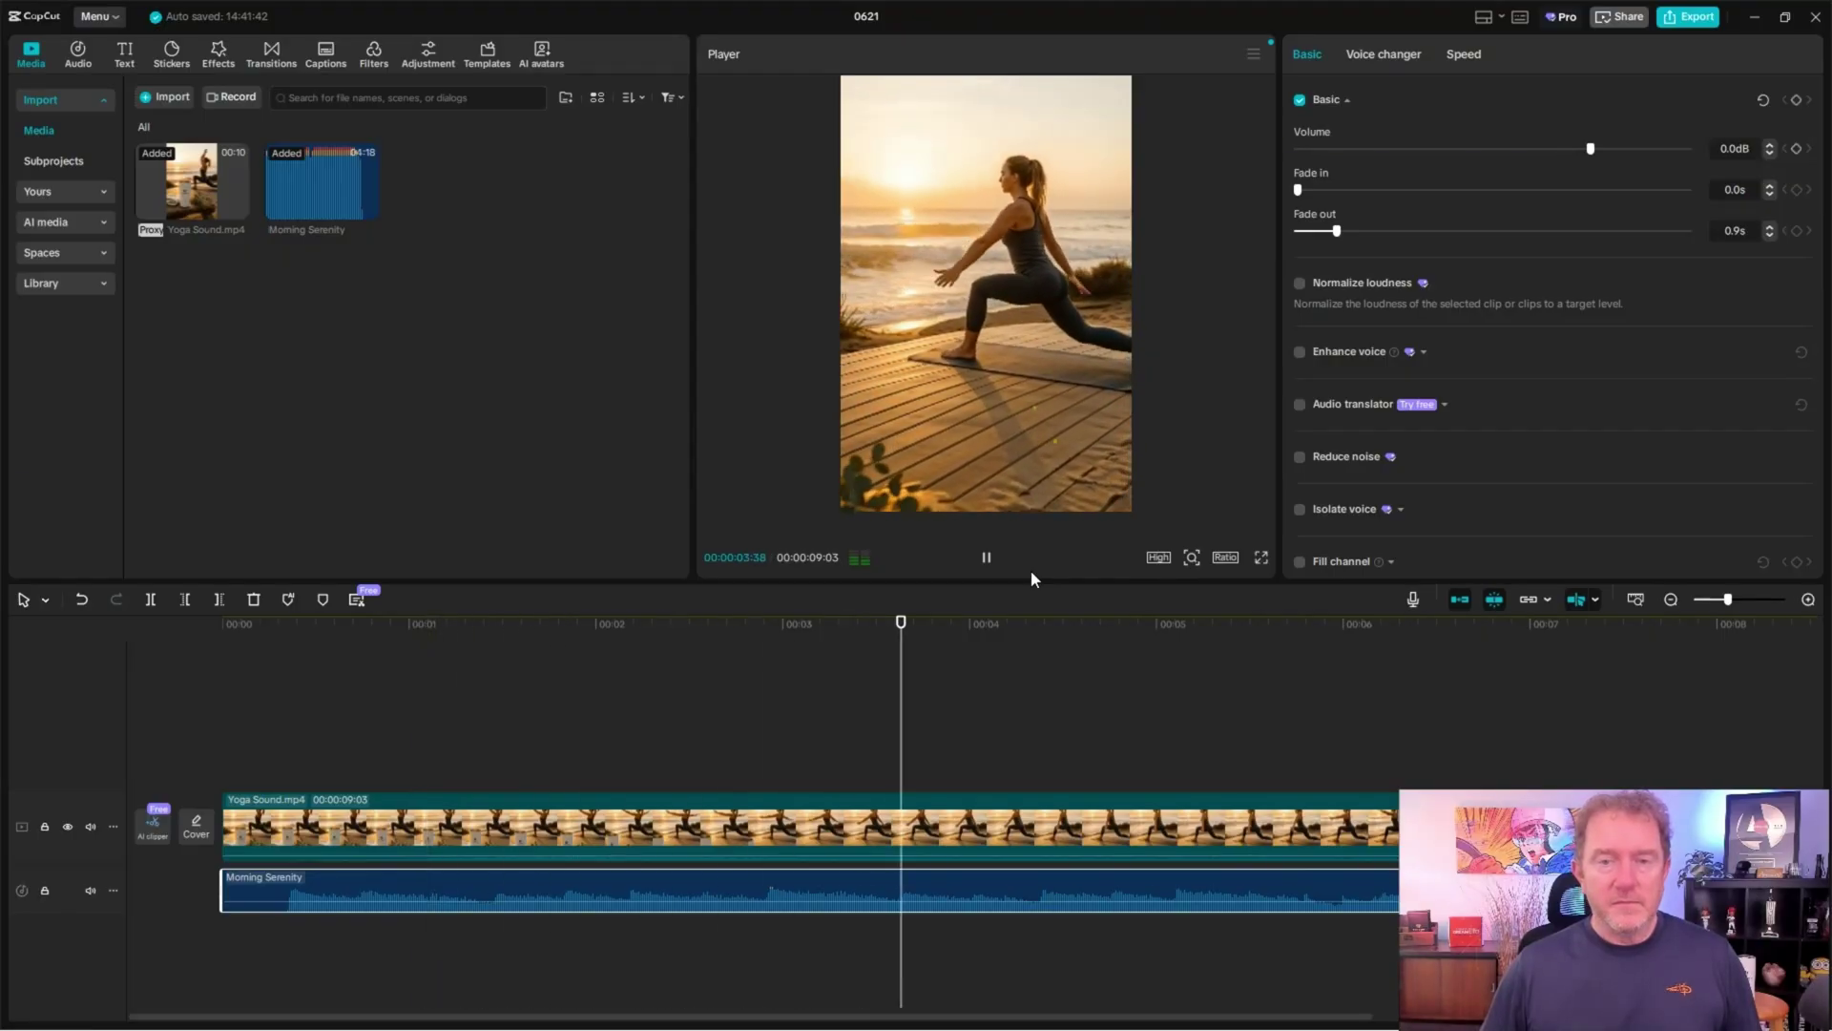
left_click(986, 560)
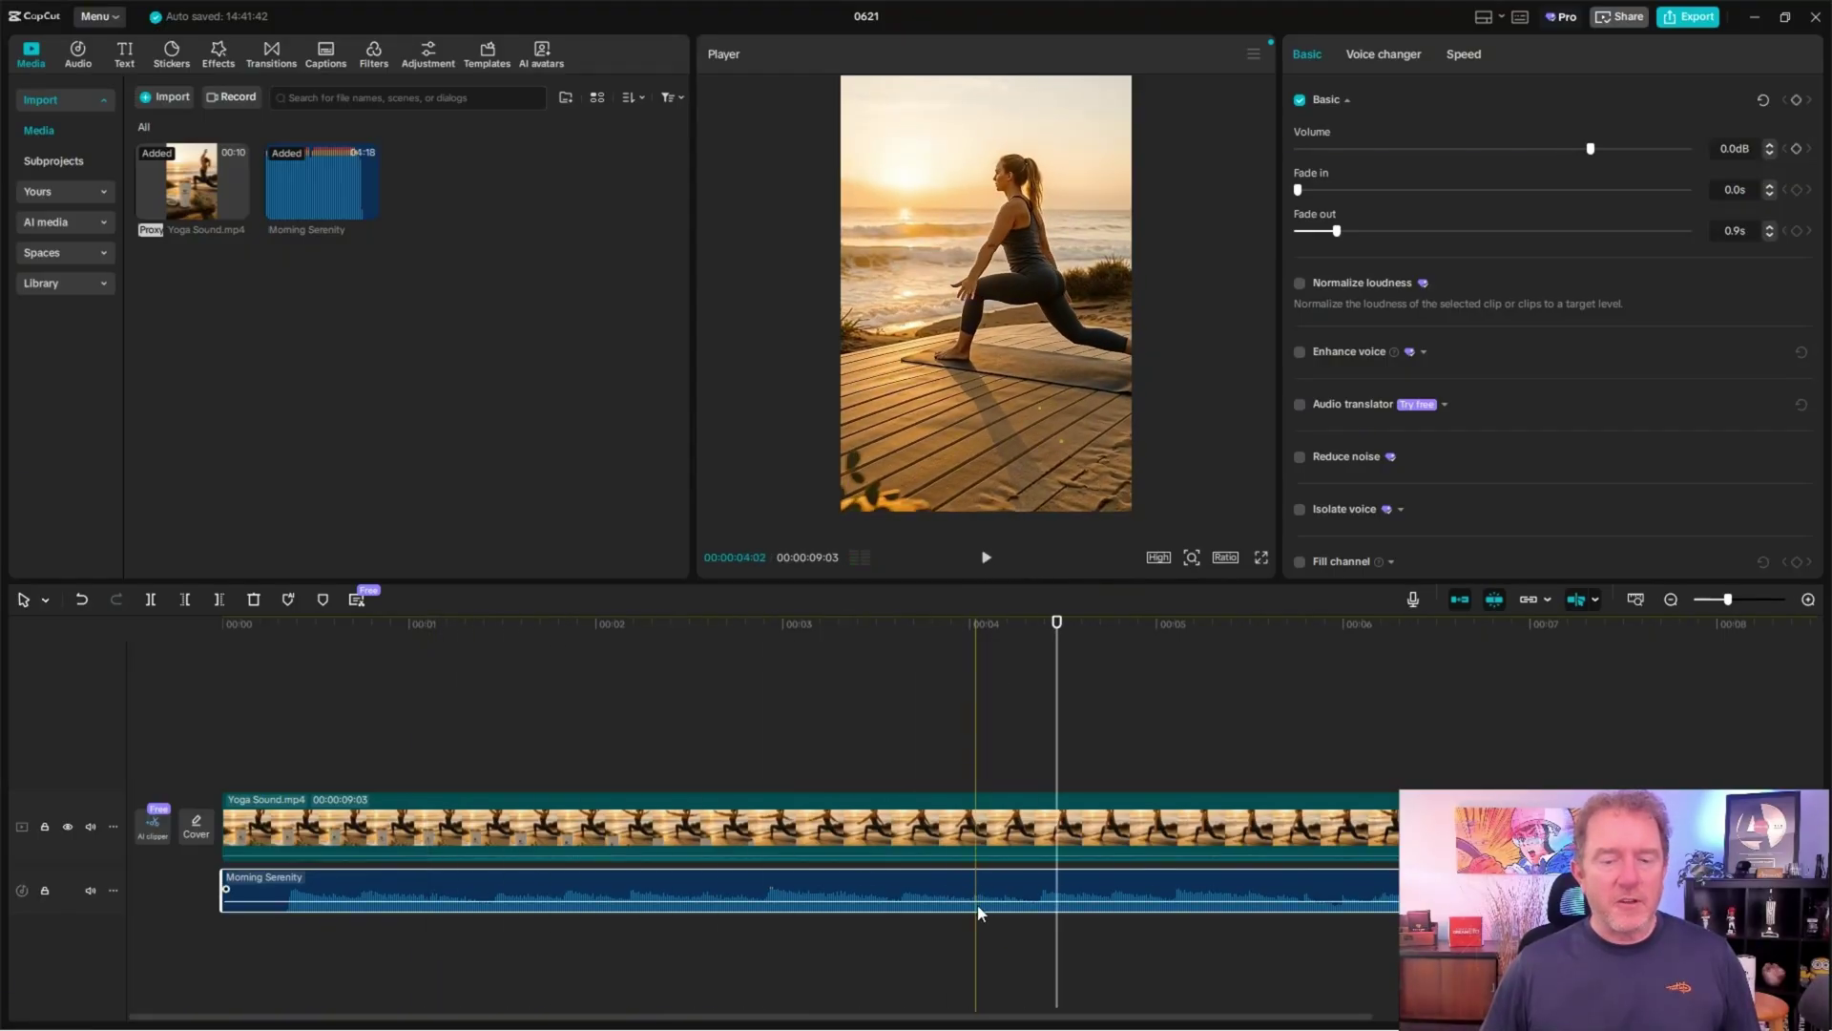
Lower the Morning Serenity volume to -13.8 dB and replay the timeline from the start to check the balance
left_click_drag(996, 903, 995, 907)
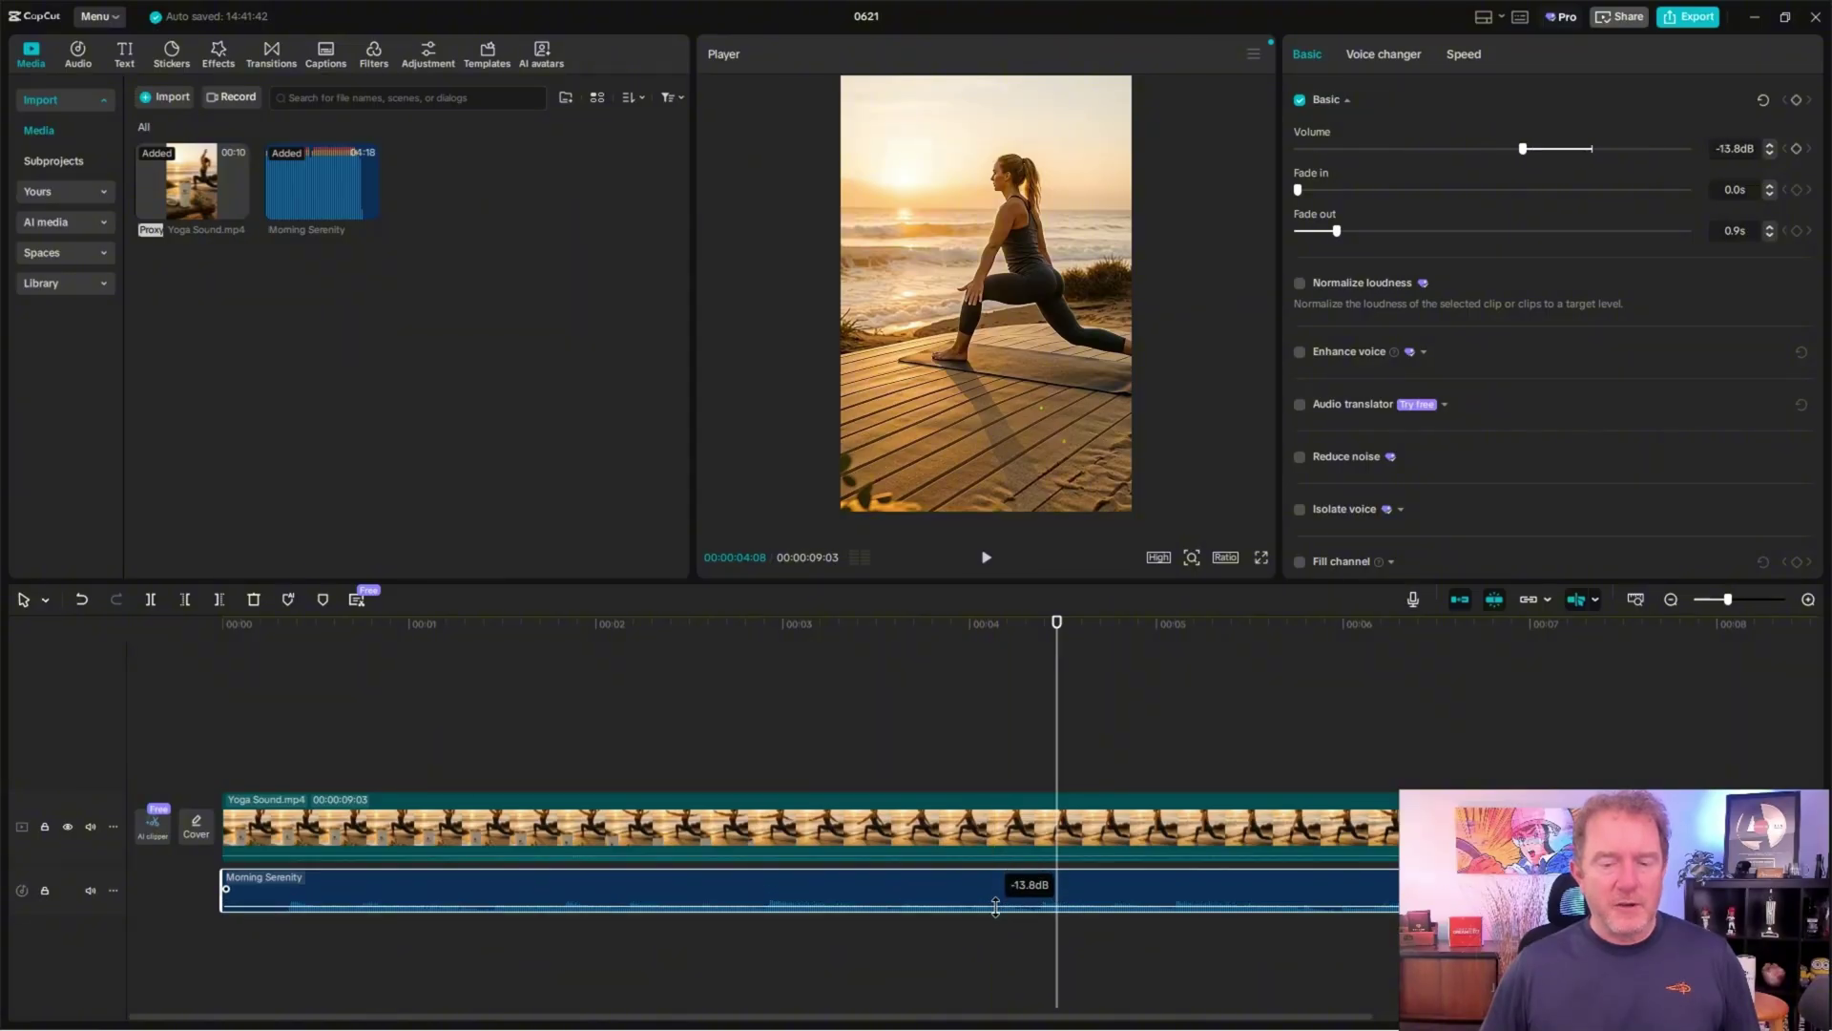
left_click_drag(1056, 622, 222, 625)
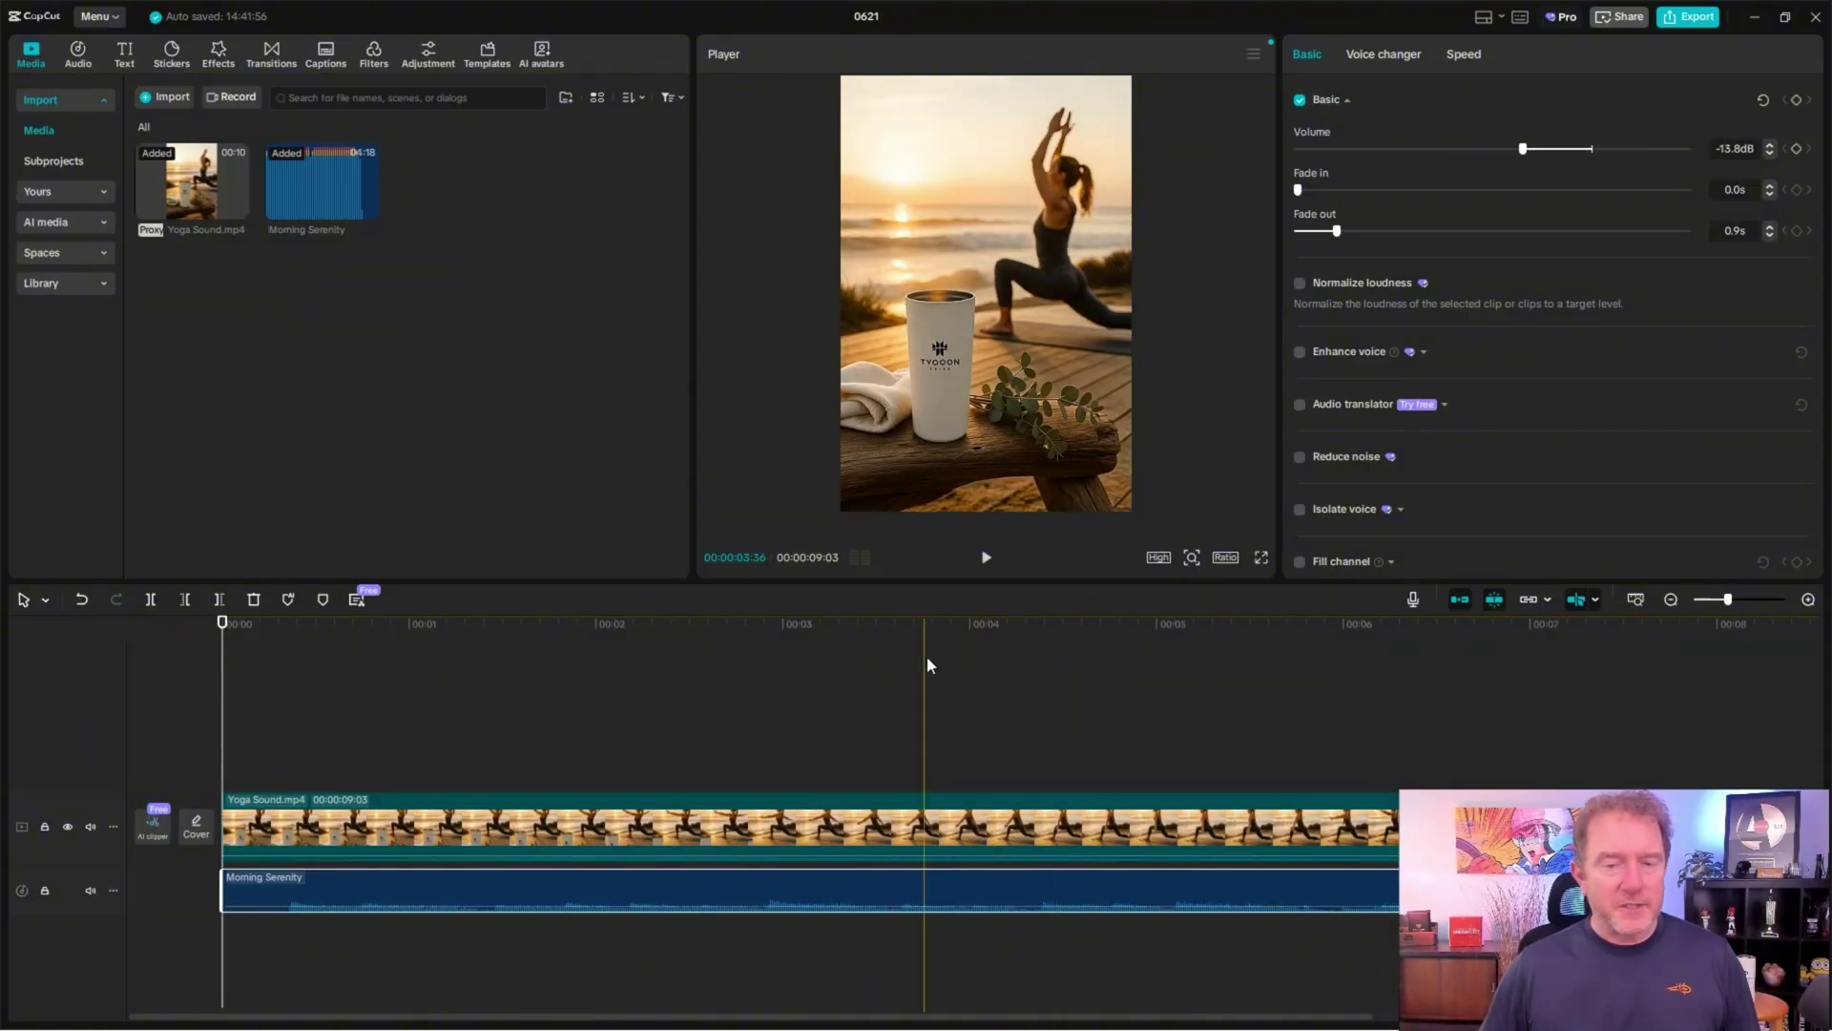
left_click(985, 556)
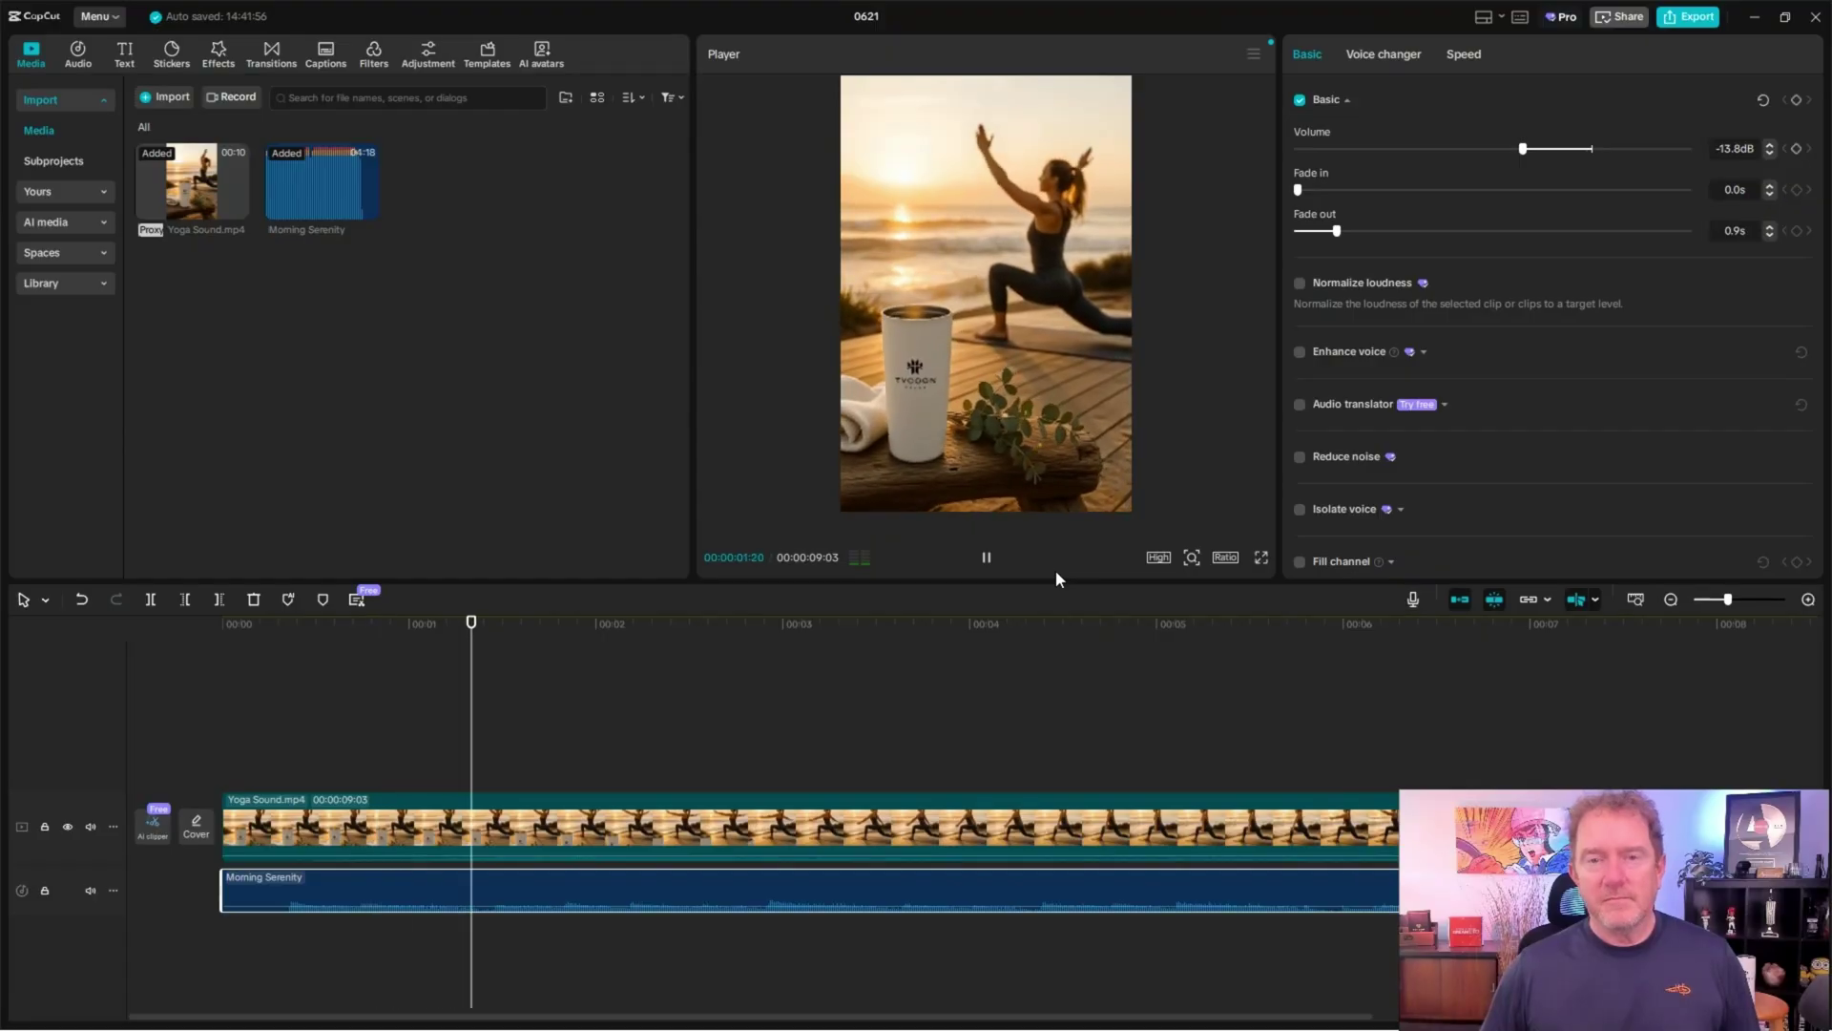